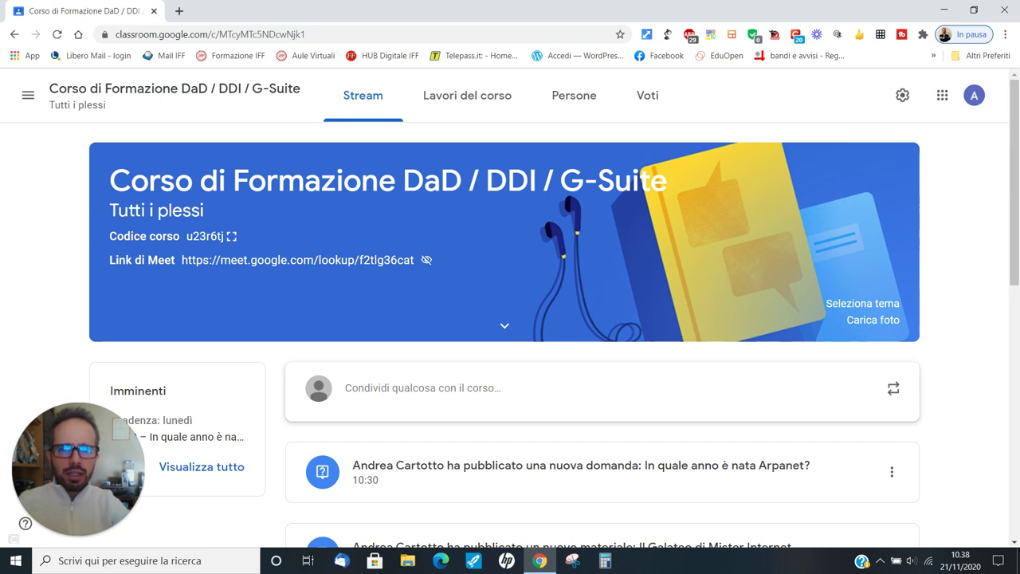
Start a new standard assignment (Compito) in the course's coursework area and dismiss the originality reports notice
click(446, 107)
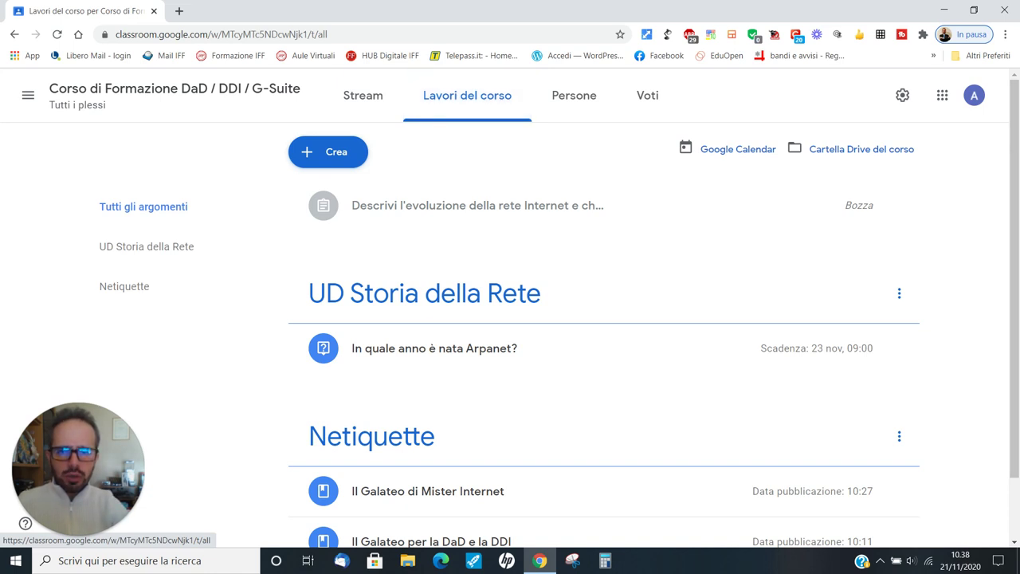
click(327, 151)
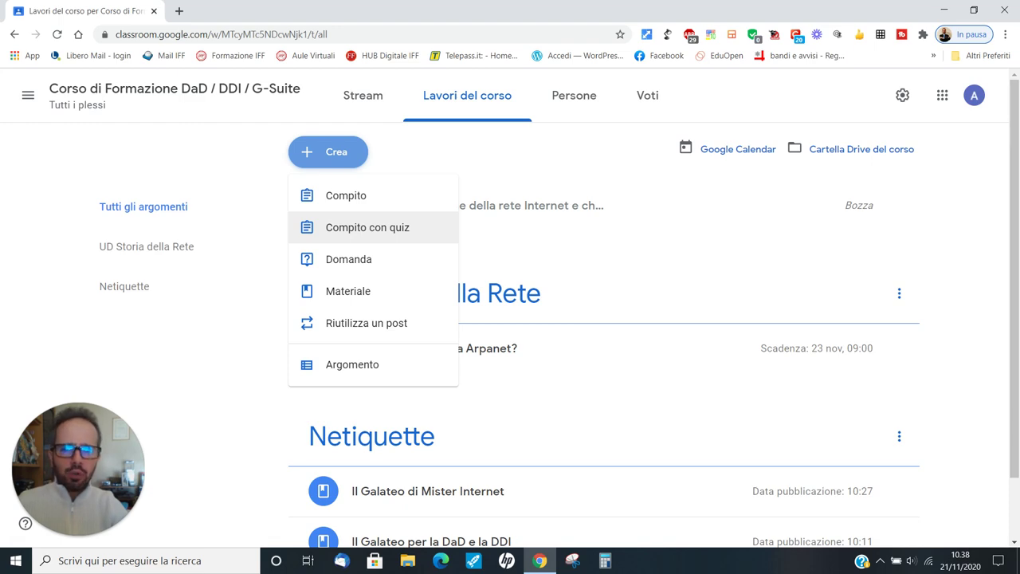
click(387, 196)
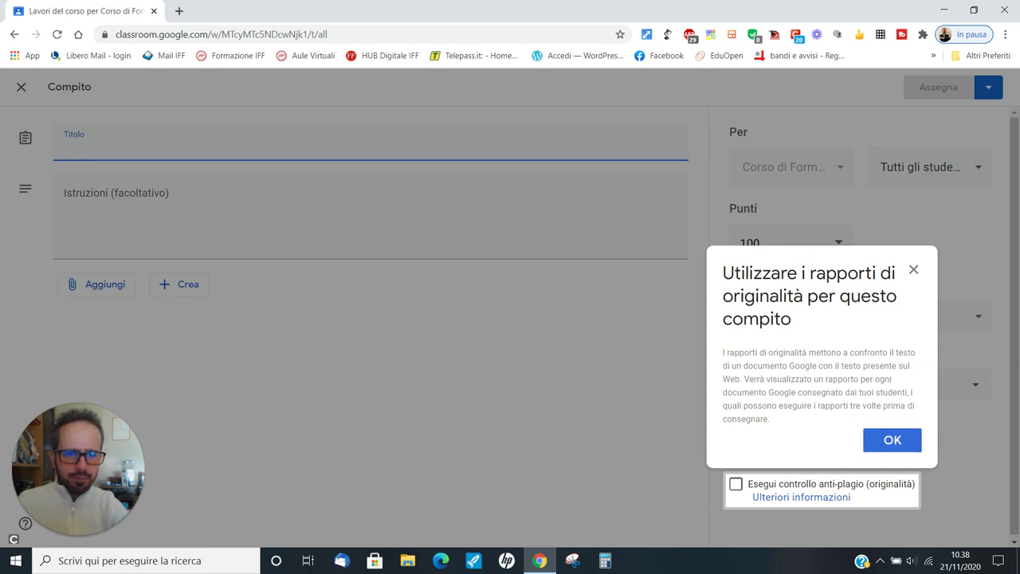
click(892, 440)
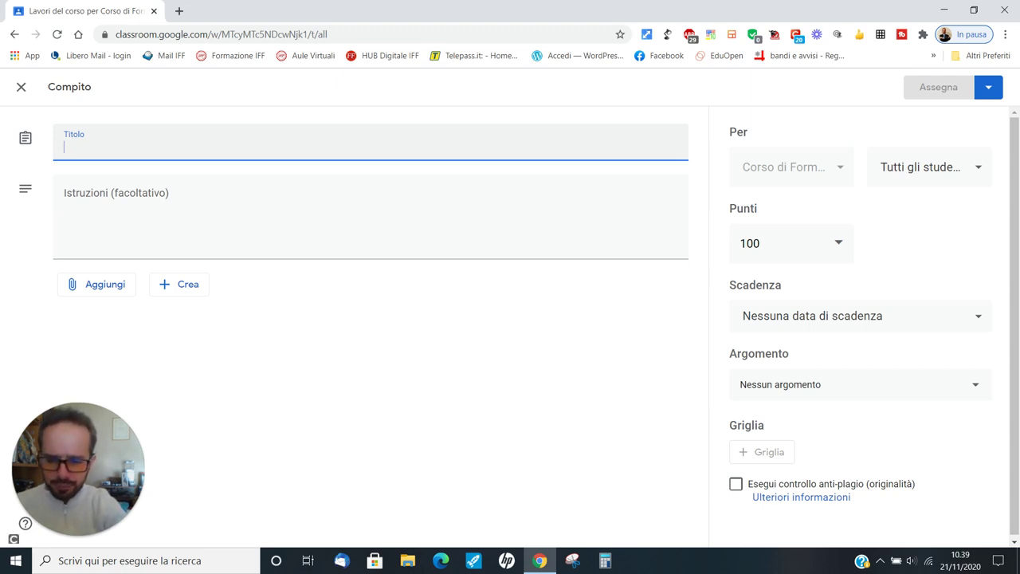
Title the assignment "Internet e Web: descrivi questi due mondi"
text(Internet)
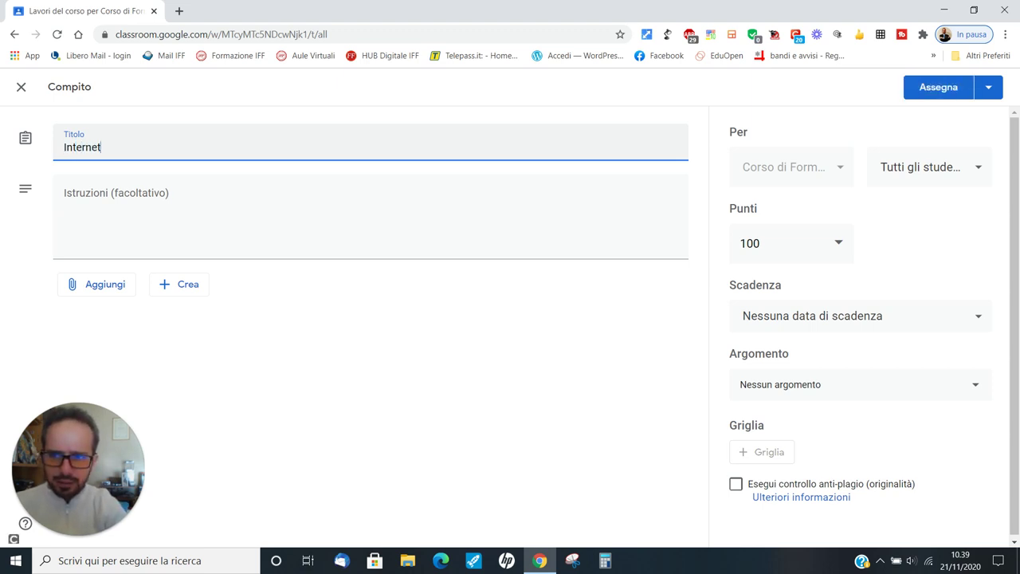
text( e Web: descrivi questi)
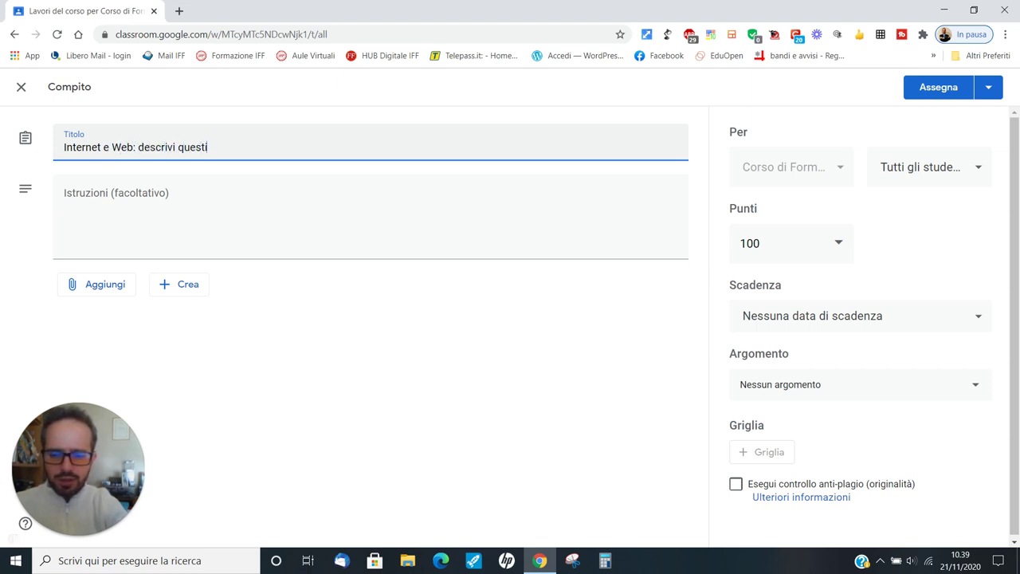
text( due mondi)
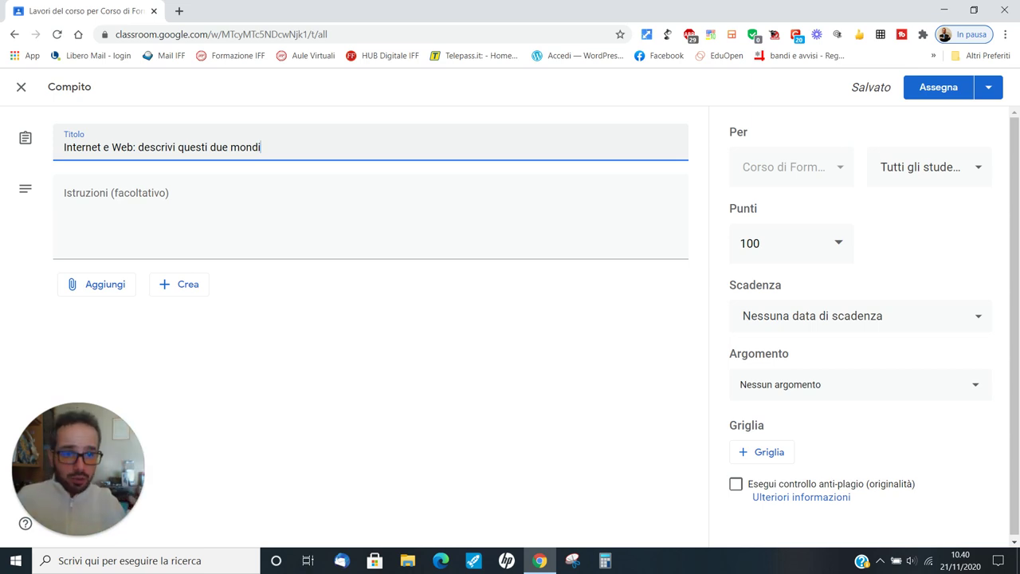
Enter the assignment instructions "Ricordate quanto ci siamo detti a lezione: sembrano sinonimi, ma non lo sono... Pensate alla stazione! ;-)"
click(152, 189)
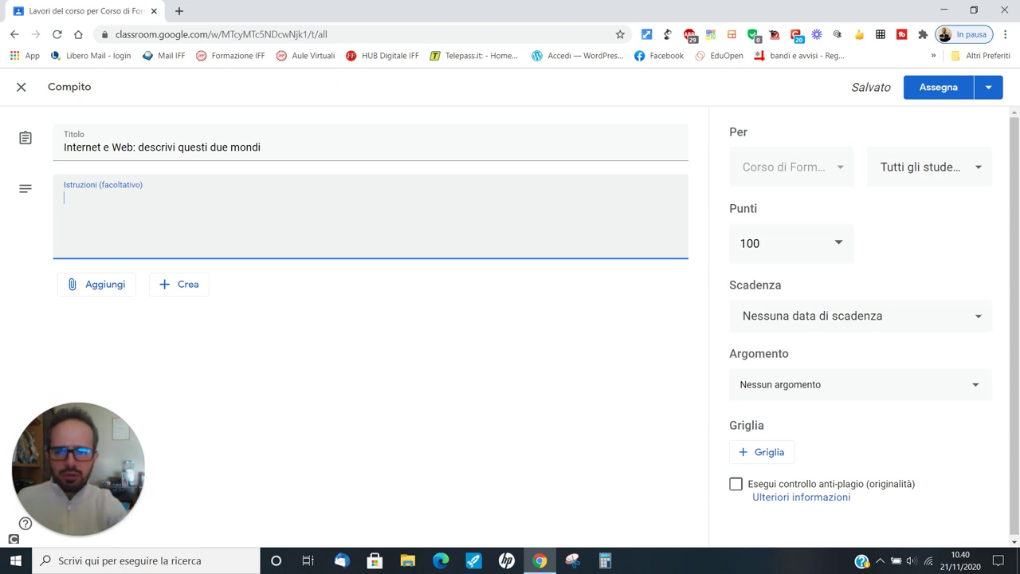
text(Ricor)
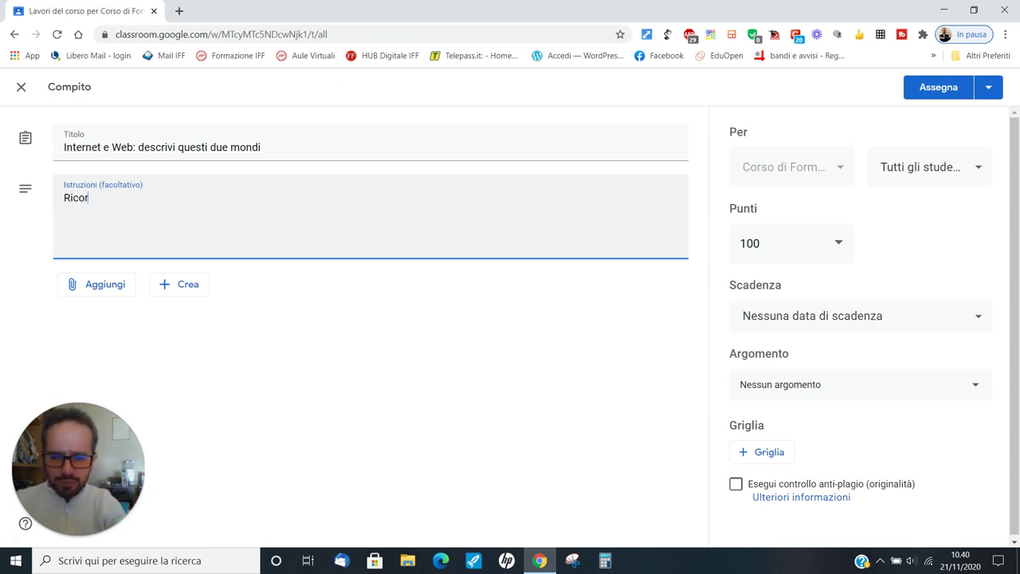
text(datequel)
key(BackSpace)
key(BackSpace)
key(BackSpace)
key(BackSpace)
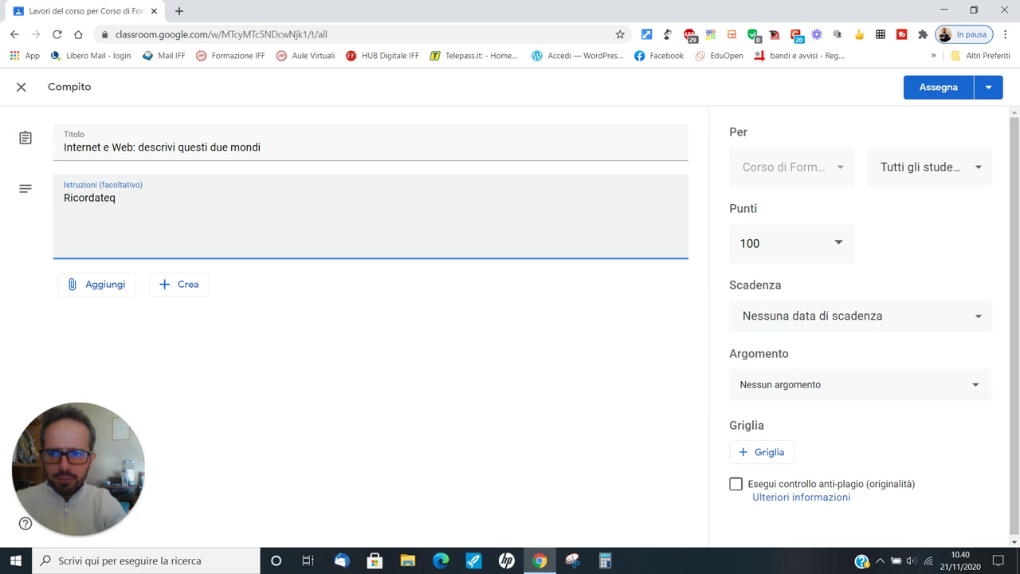
text(quanto ci siamo )
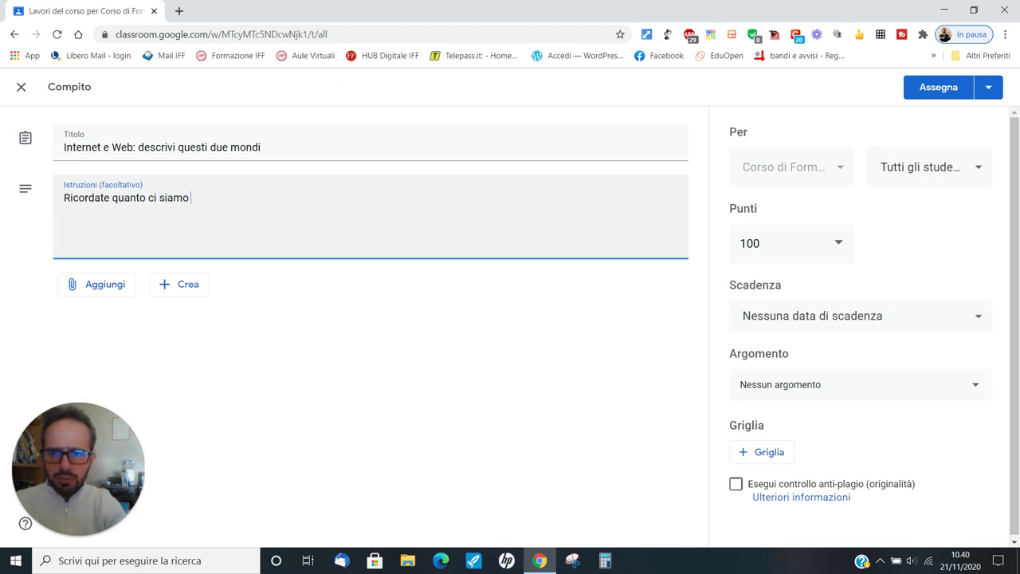
text(detti a lezi)
text(one)
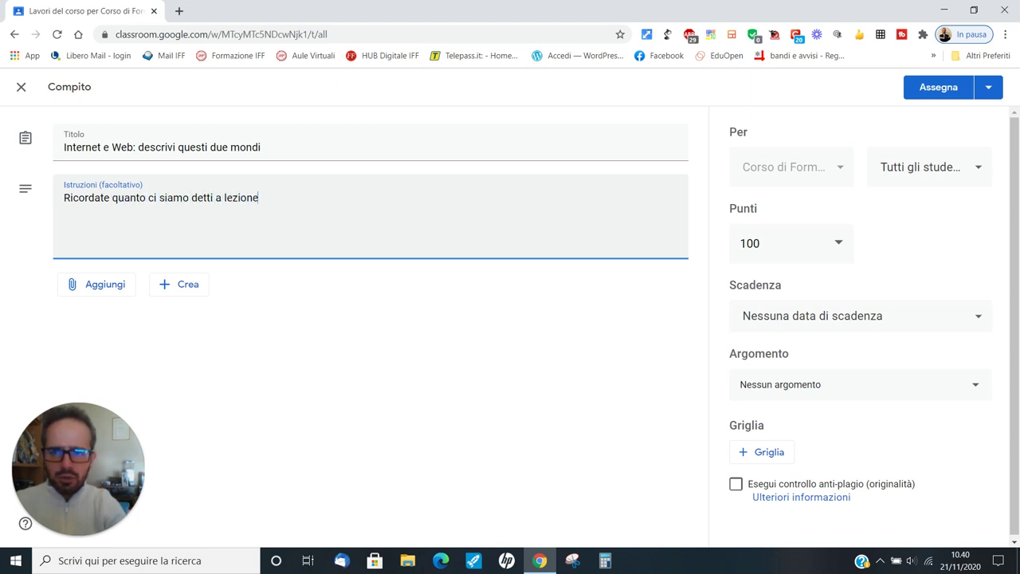
text(: sembrano sinonimi)
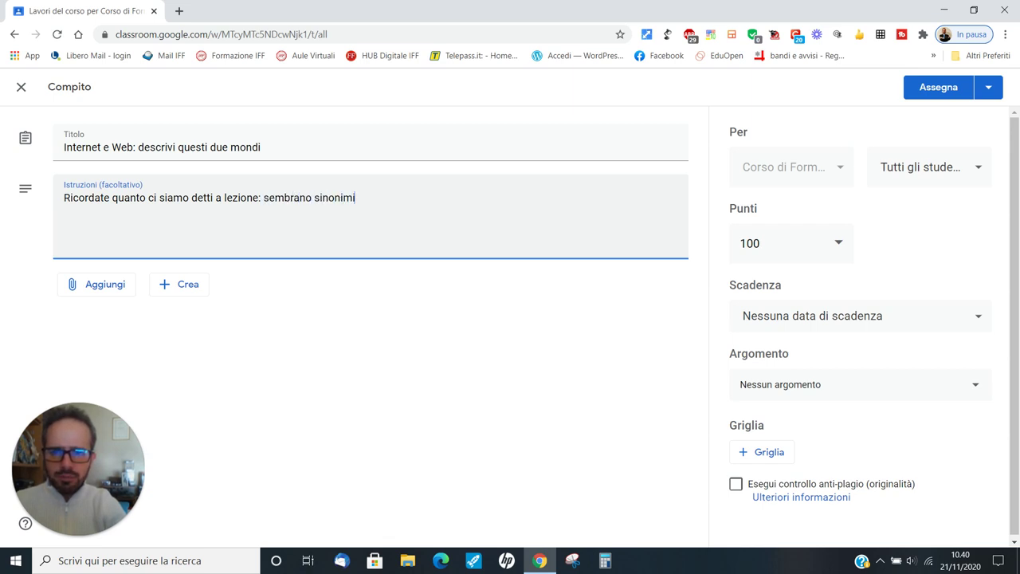
text(, ma non lo sono)
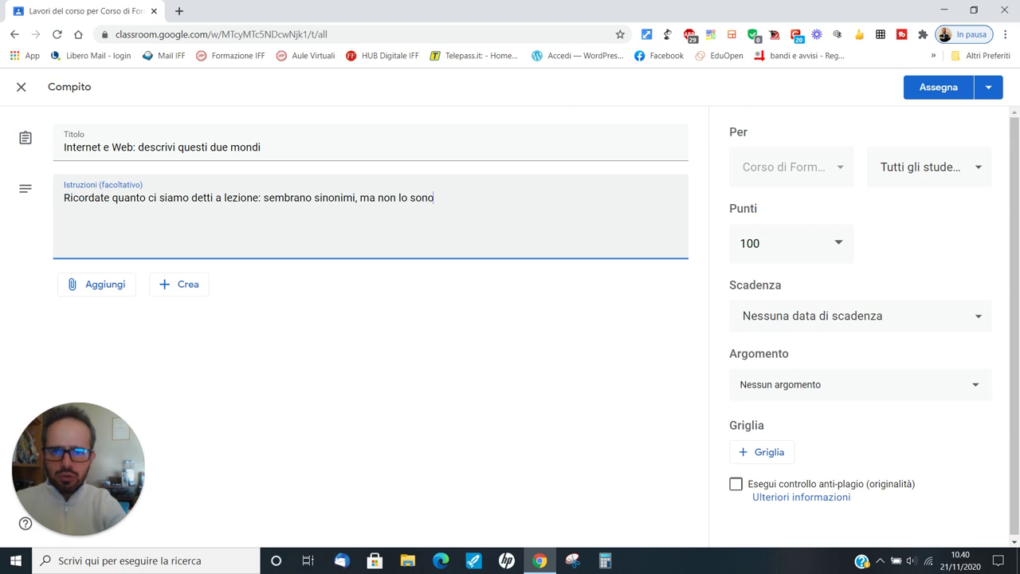
text(... Pensa)
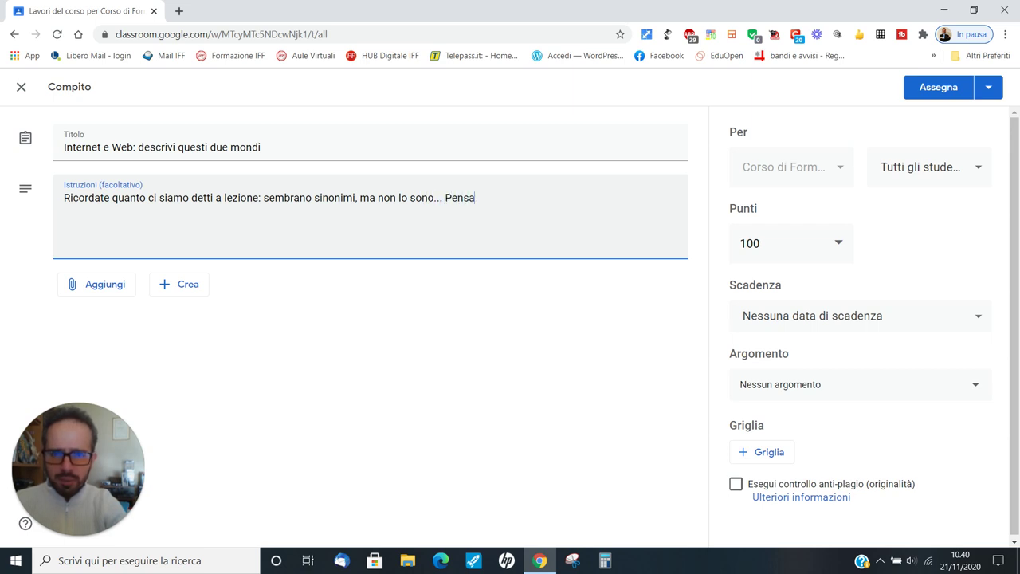
text(te alla stazione! ;-))
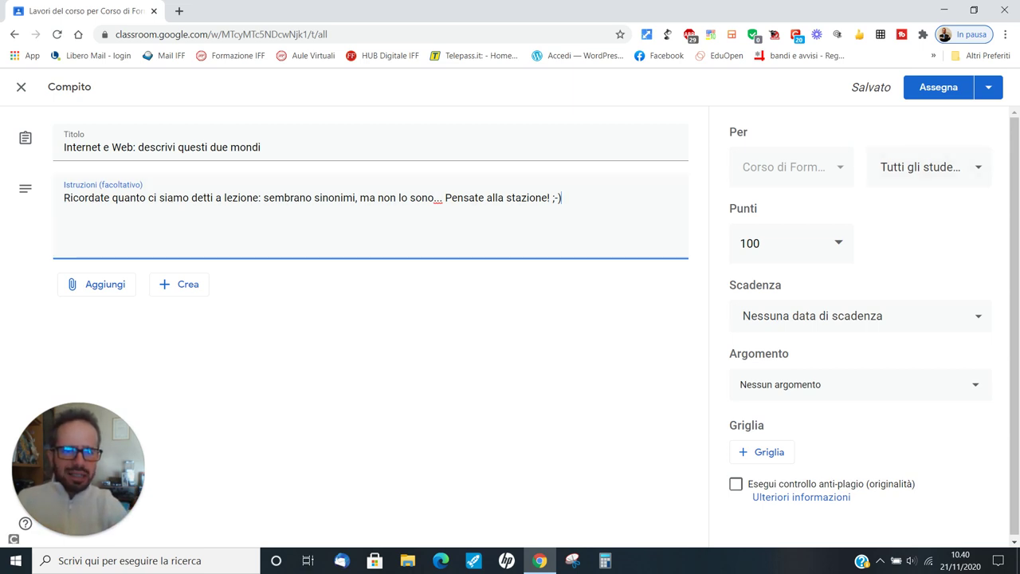
Check which students the assignment is addressed to and set its maximum score to 10 points
click(979, 166)
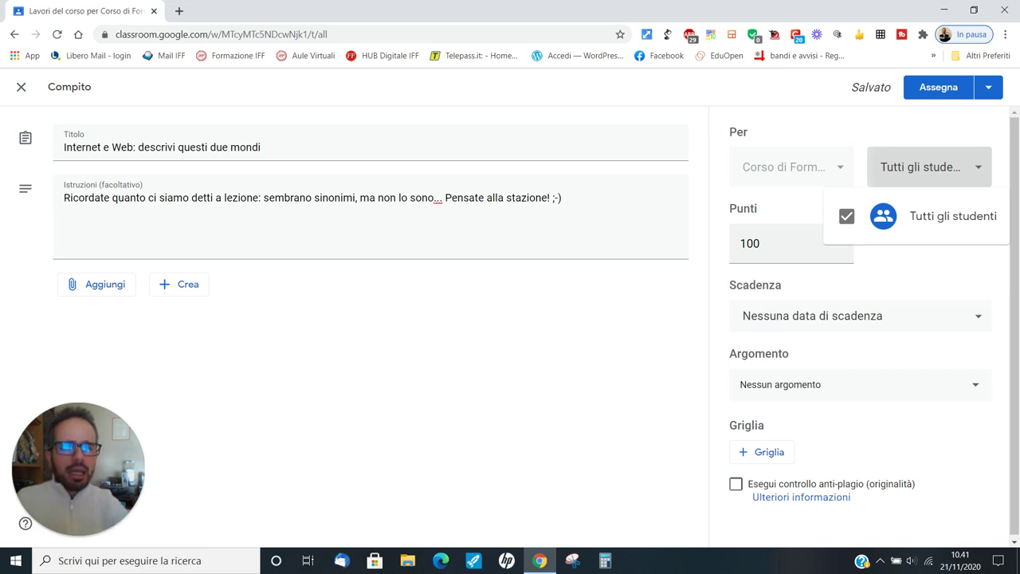
click(808, 246)
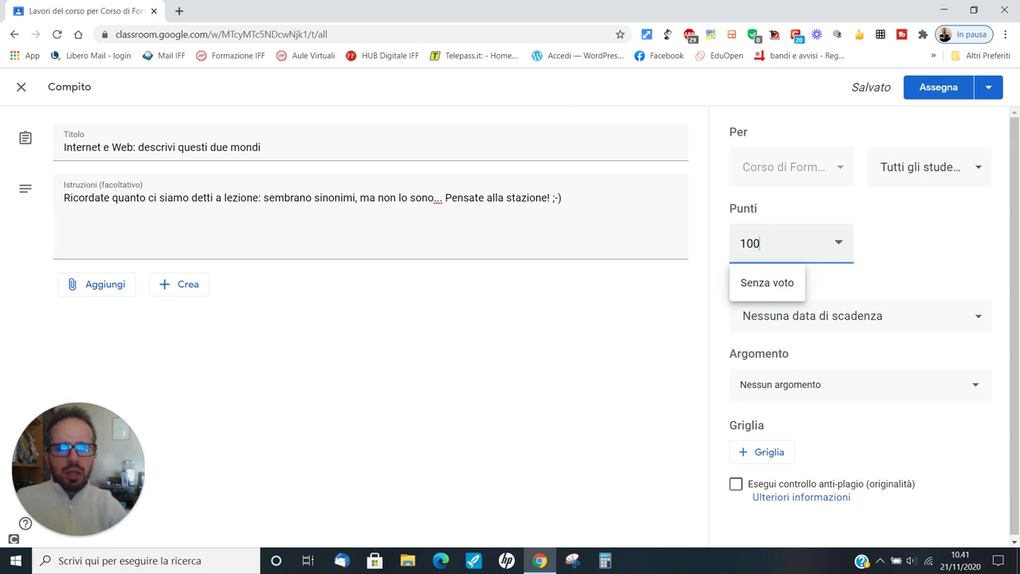
double_click(752, 241)
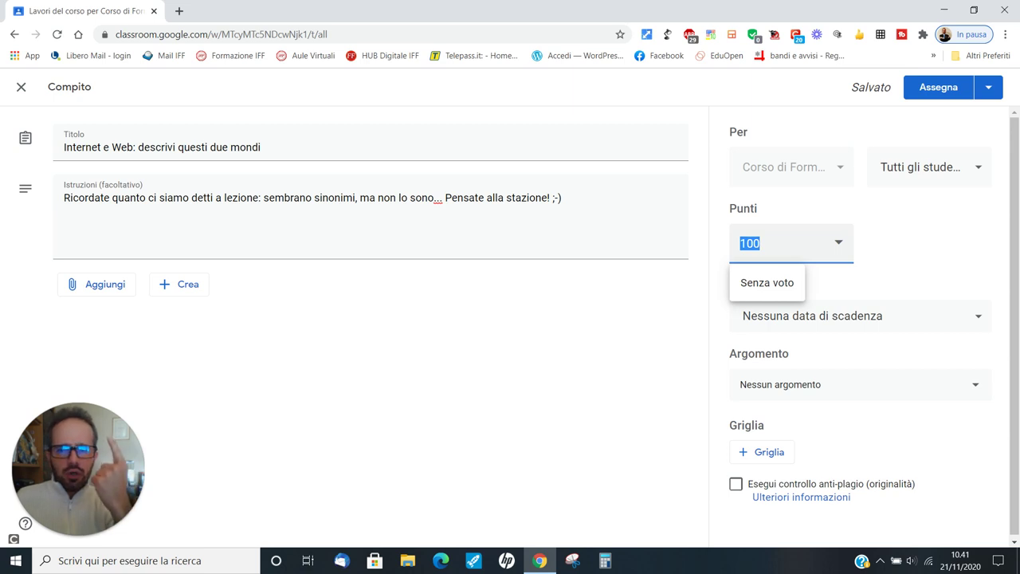
text(10)
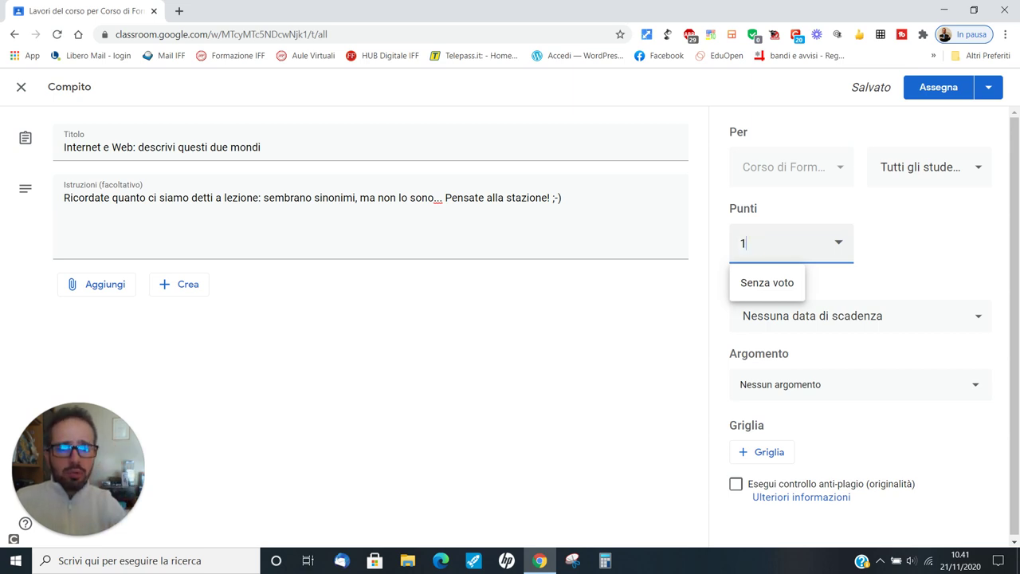
click(902, 233)
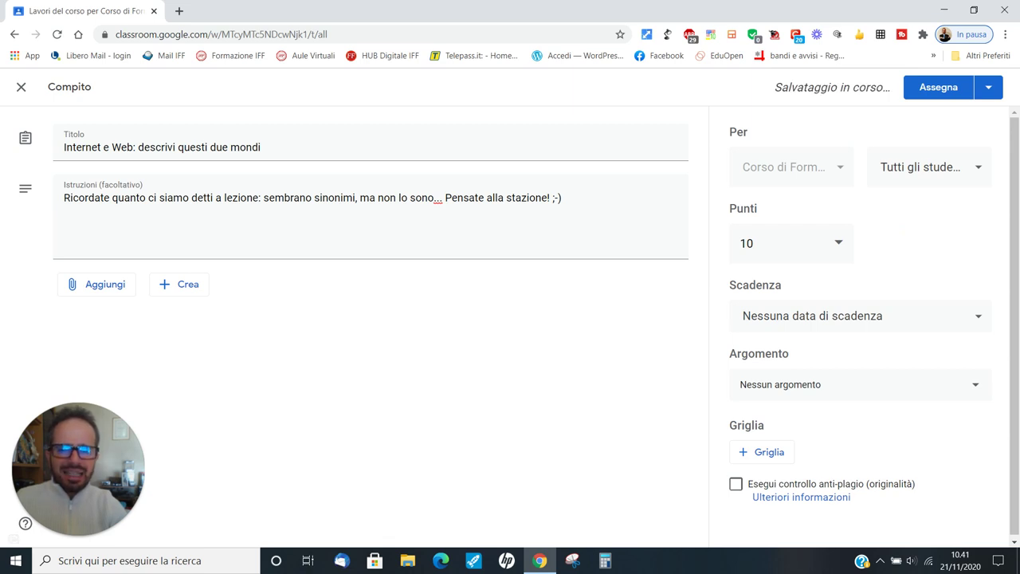
Set the assignment's due date to 23 November 2020 at 09:00
click(979, 315)
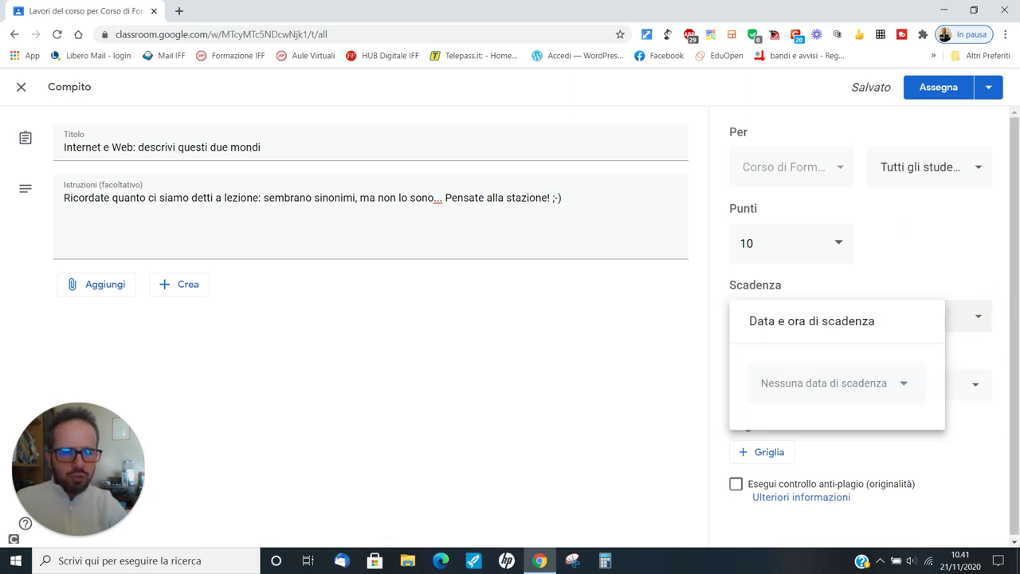
click(903, 382)
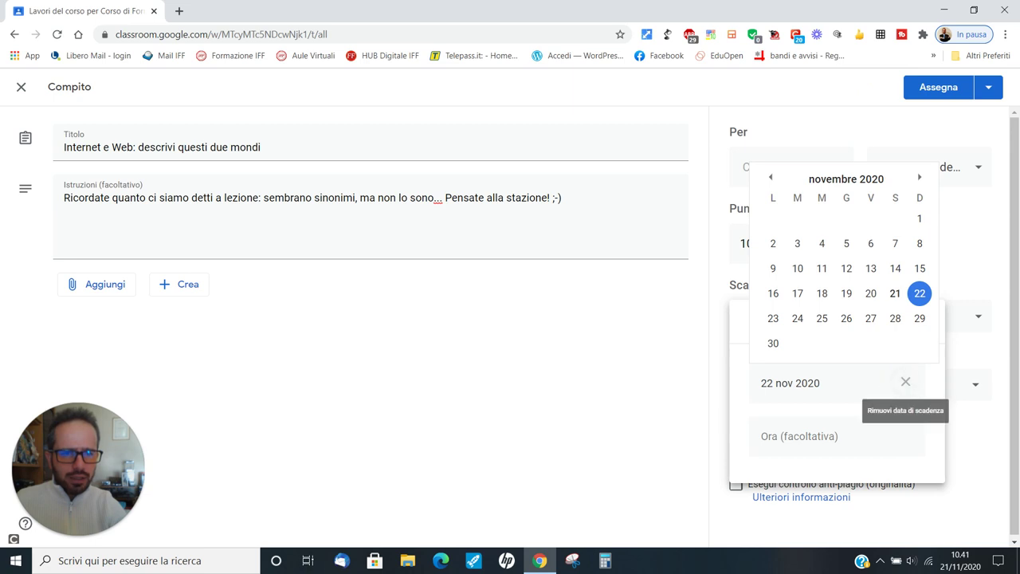
click(771, 319)
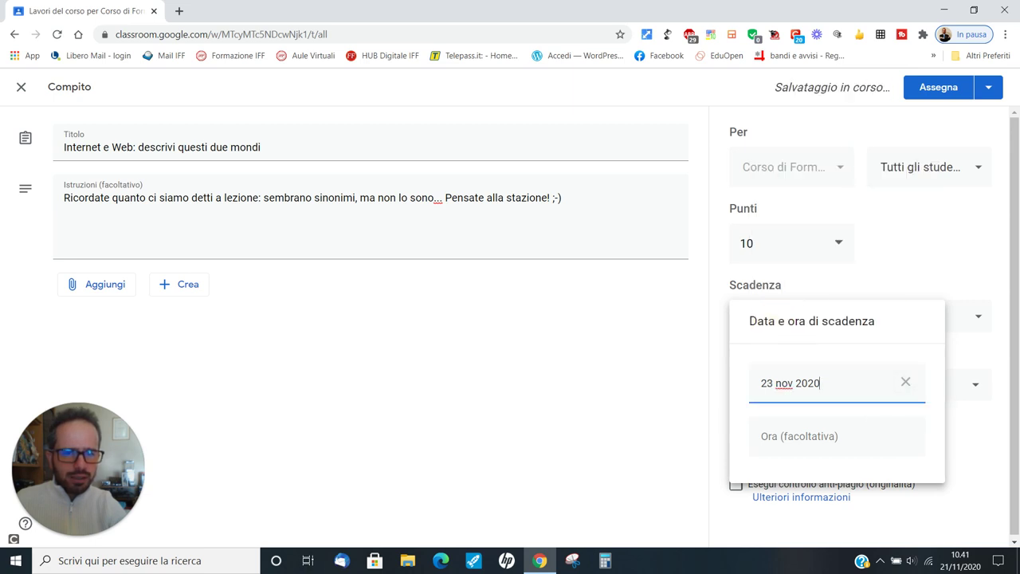
click(794, 430)
text(09:00)
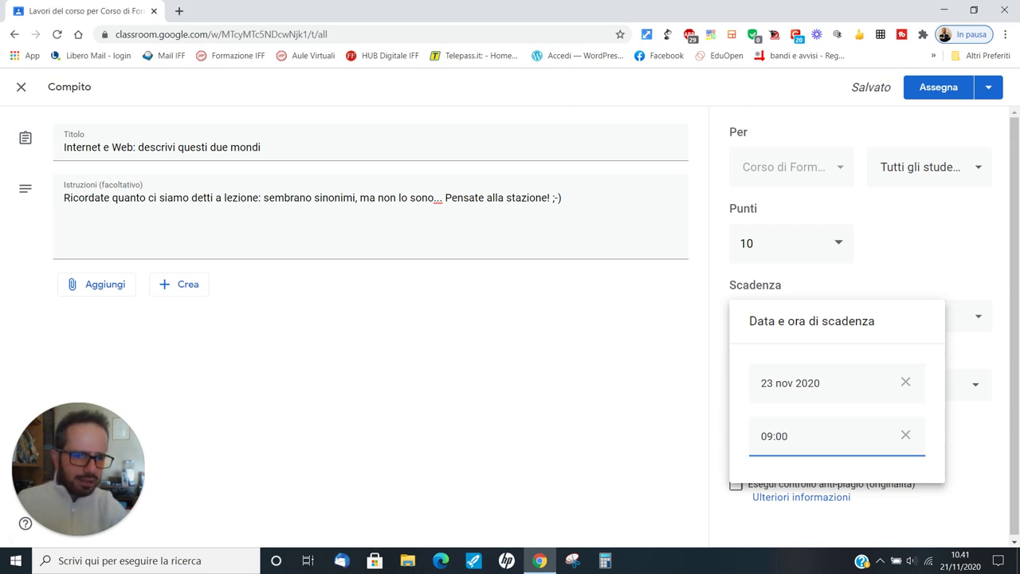
key(Return)
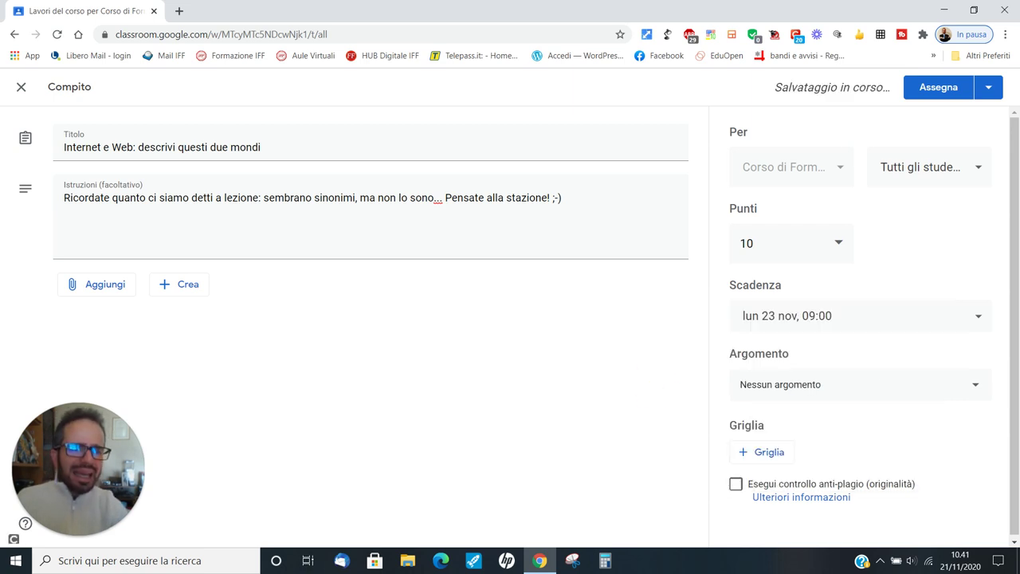
File the assignment under the topic "UD Storia della Rete" and enable the anti-plagiarism (originality) check
click(975, 384)
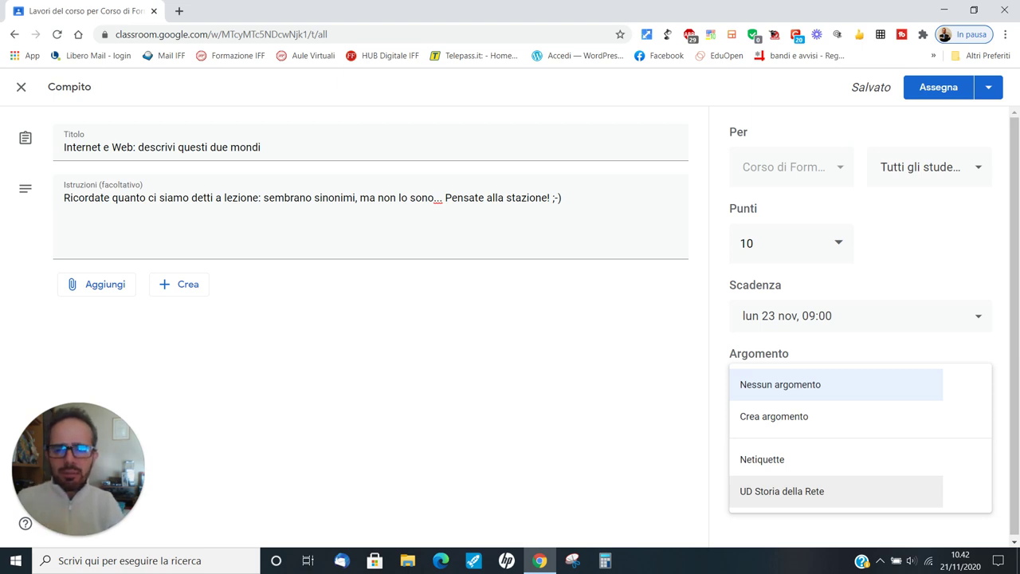
click(777, 490)
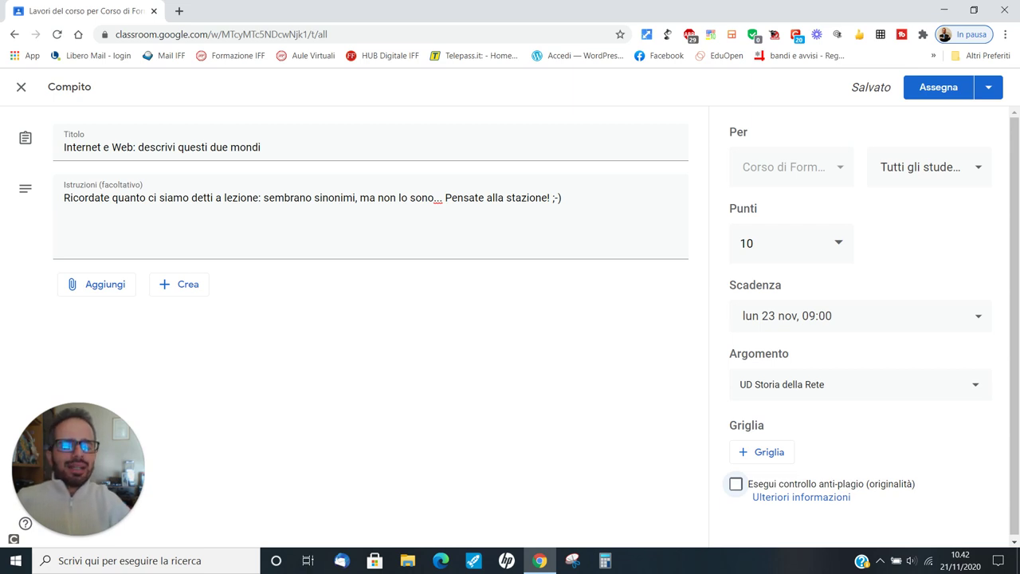
click(735, 483)
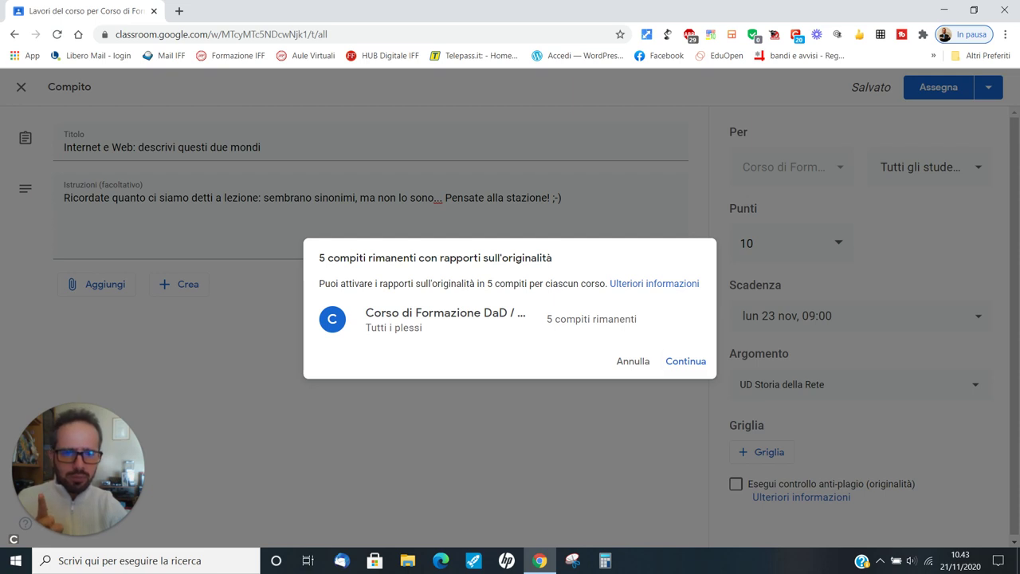
click(685, 361)
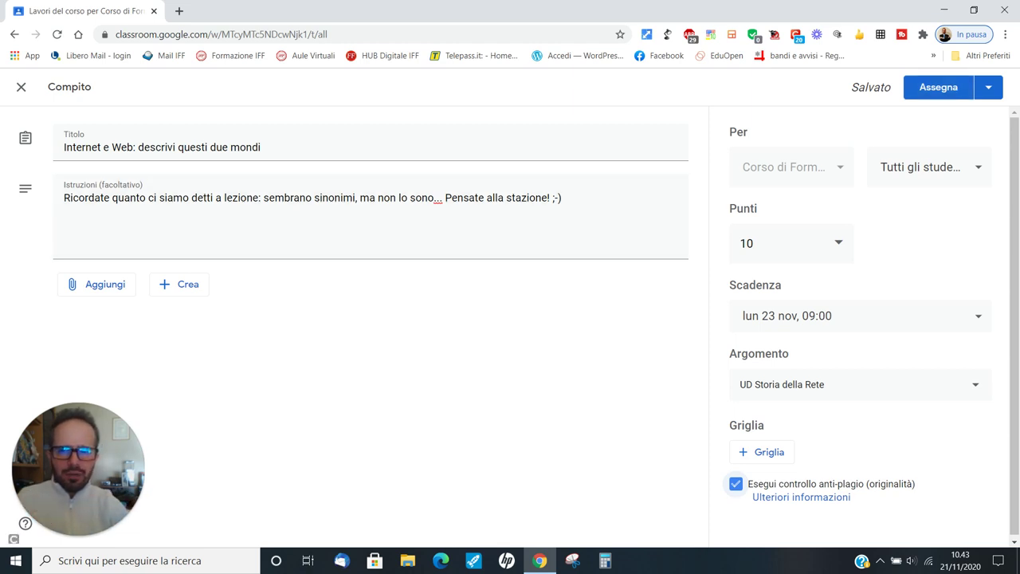
Create a Google Docs document from the assignment and name it "Internet e Web: descrivi questi due mondi"
click(179, 283)
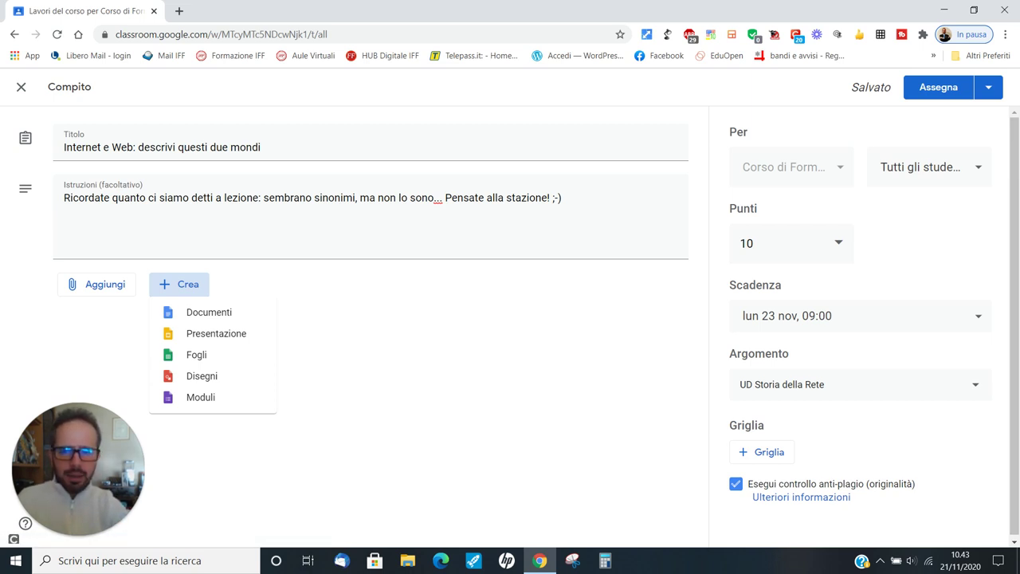
click(211, 312)
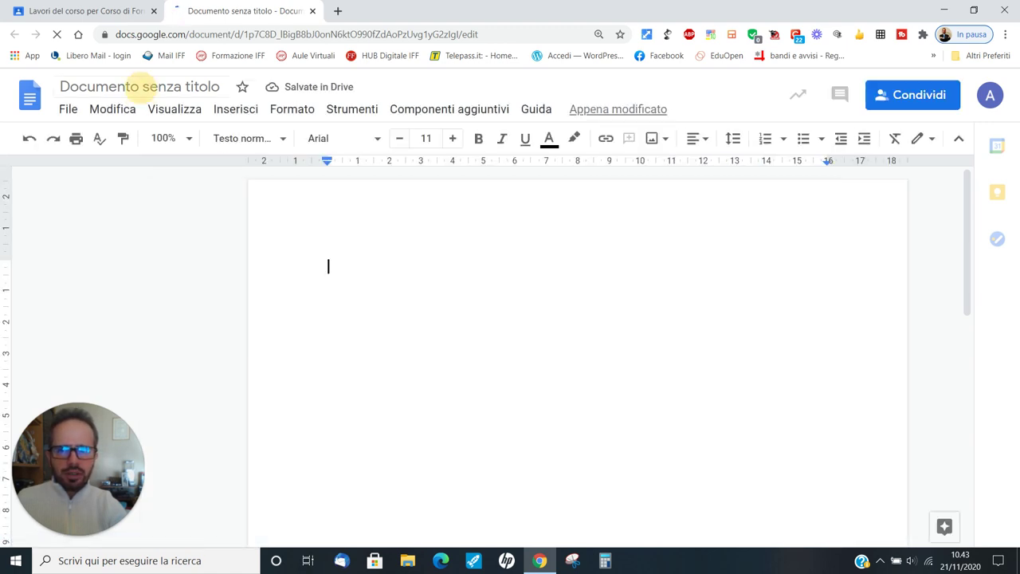
click(143, 86)
double_click(144, 86)
click(221, 86)
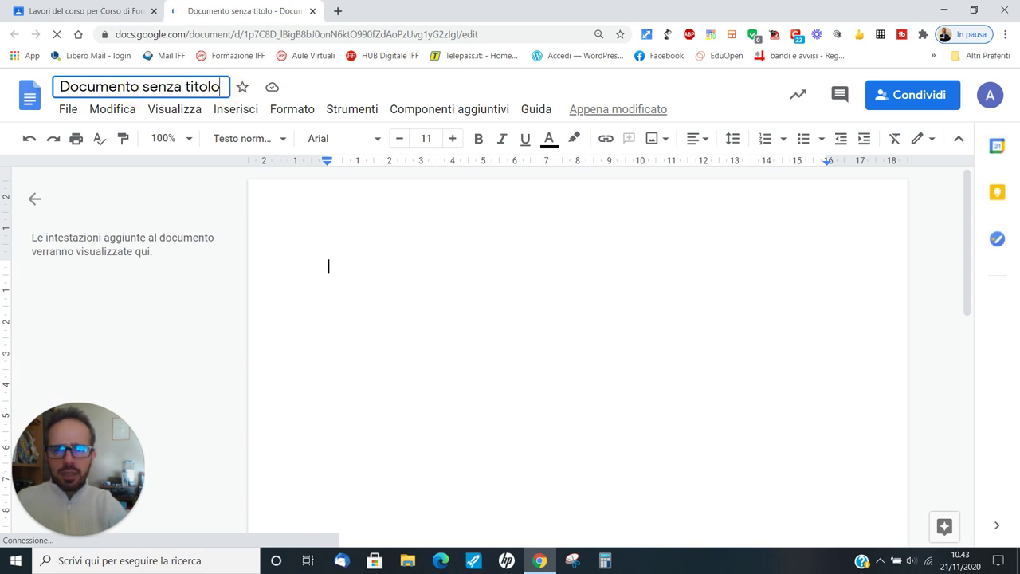
key(BackSpace)
key(BackSpace)
key(BackSpace)
key(BackSpace)
key(BackSpace)
key(BackSpace)
key(BackSpace)
key(BackSpace)
key(BackSpace)
key(BackSpace)
key(BackSpace)
key(BackSpace)
key(BackSpace)
key(BackSpace)
key(BackSpace)
key(BackSpace)
key(BackSpace)
key(BackSpace)
key(BackSpace)
key(BackSpace)
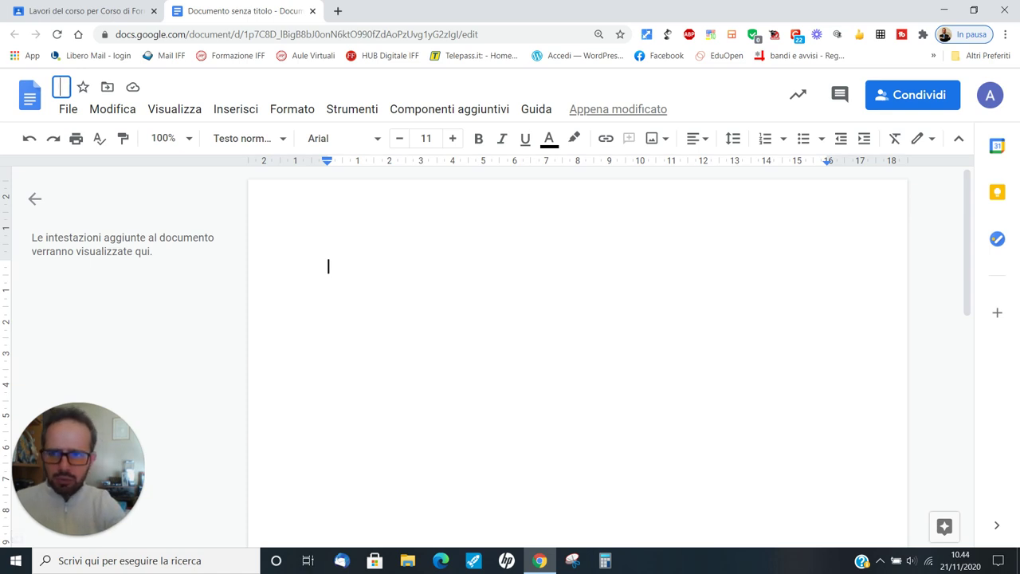
text(Internet e Web: descrivi questi due mondi)
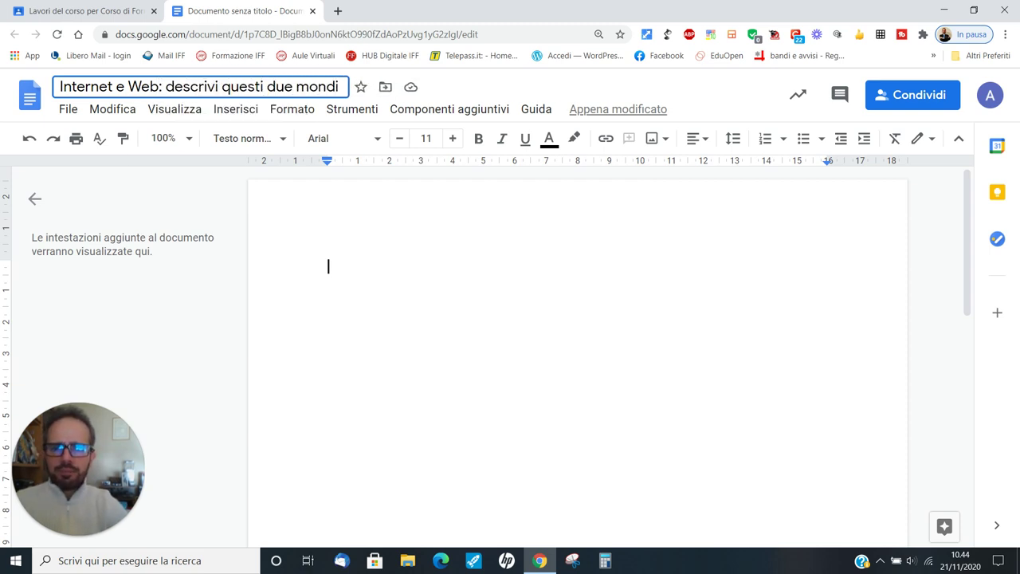
Write the prompt "Descrivi, in un massimo di 20 righe, le differenze e le eventuali analogie che sussistano tra i concetti di Internet e Web."
key(Return)
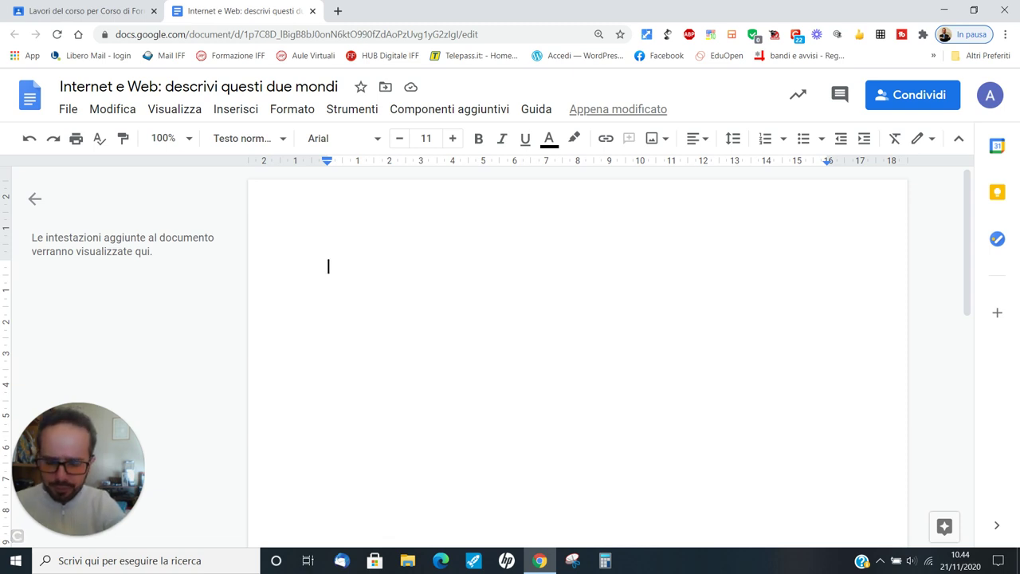
text(Descrivi)
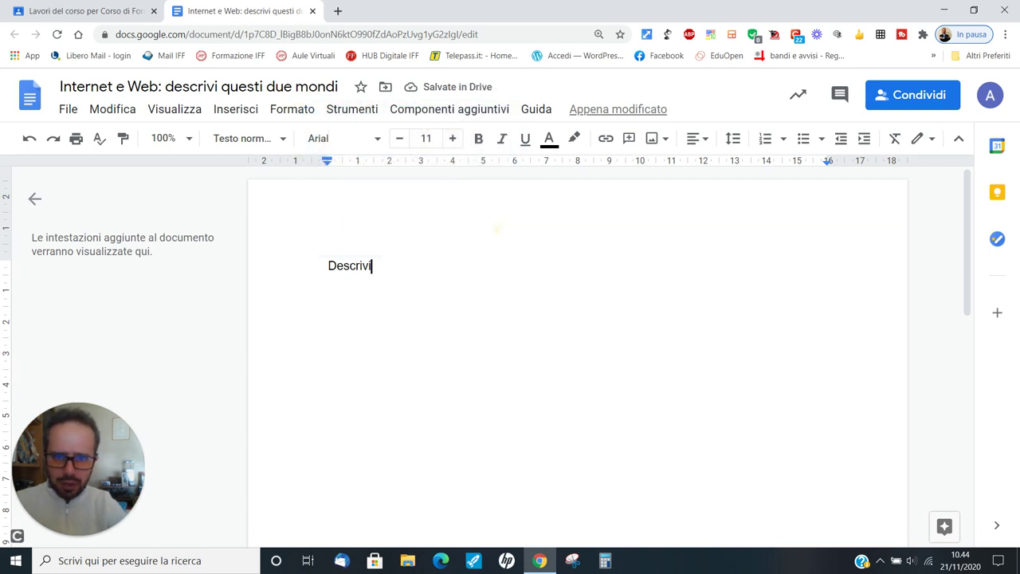
text(, in)
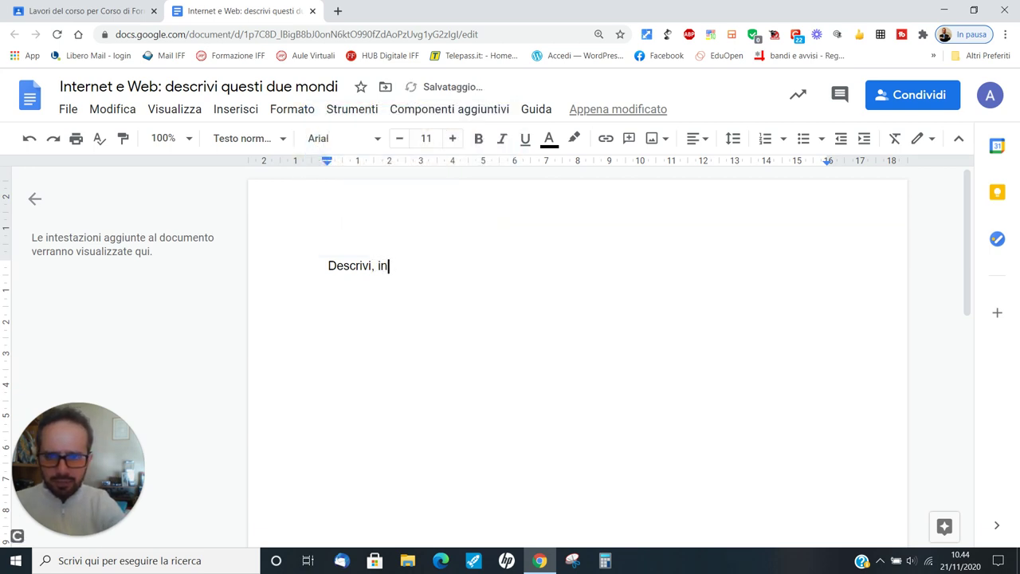
text( un massimo di )
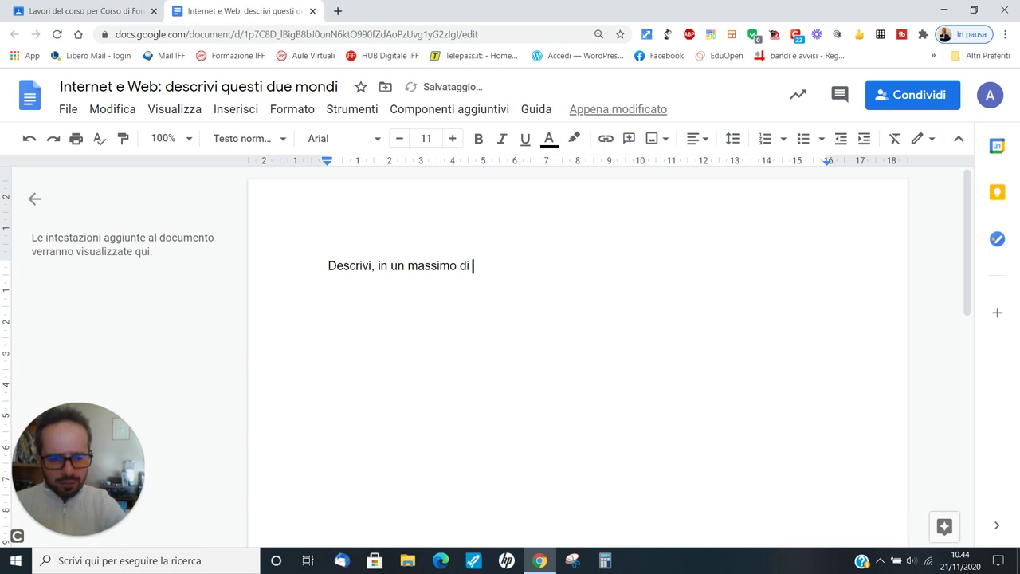
text(20 righe, )
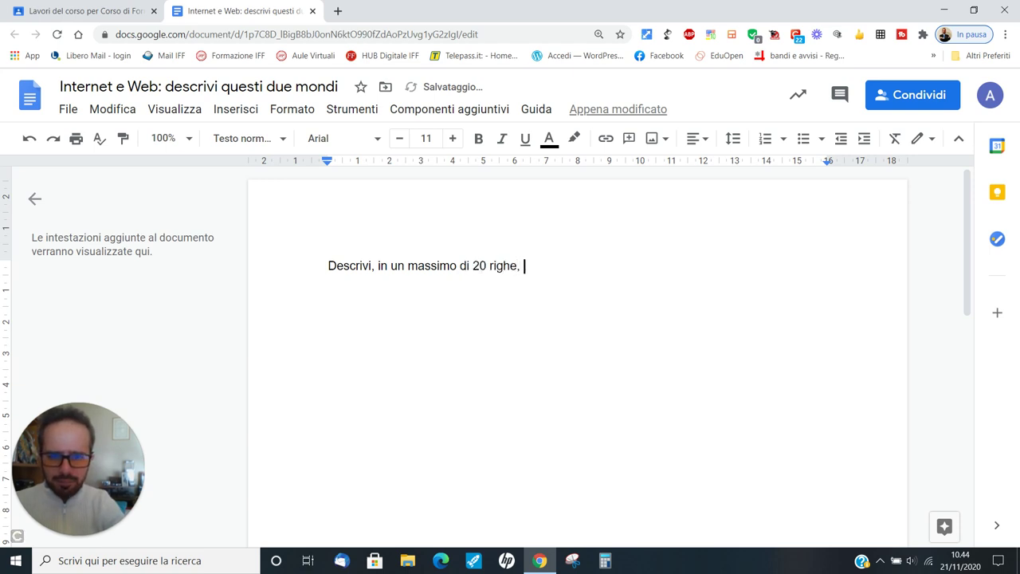
text(le d)
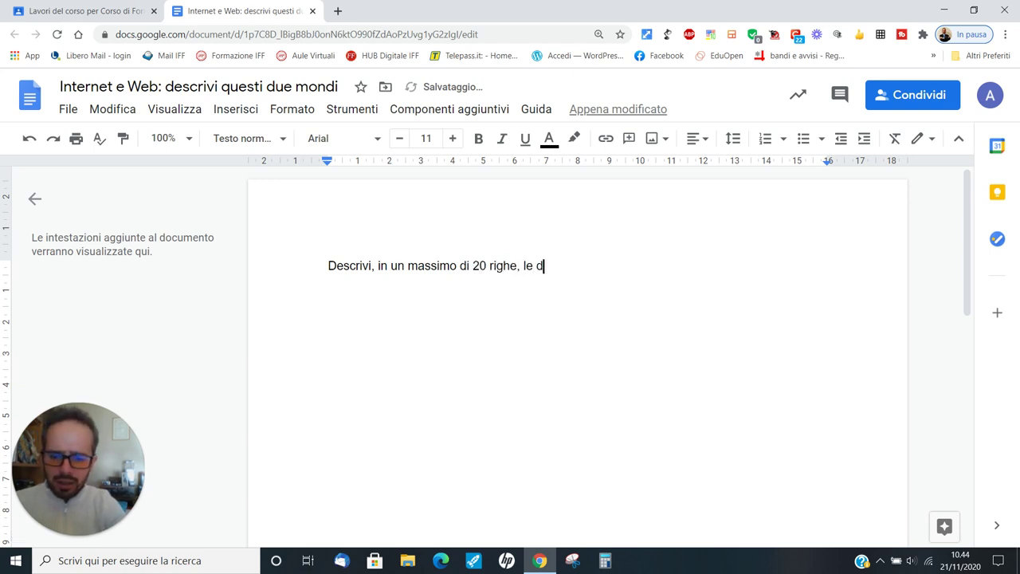
text(ifferenze e le eventu)
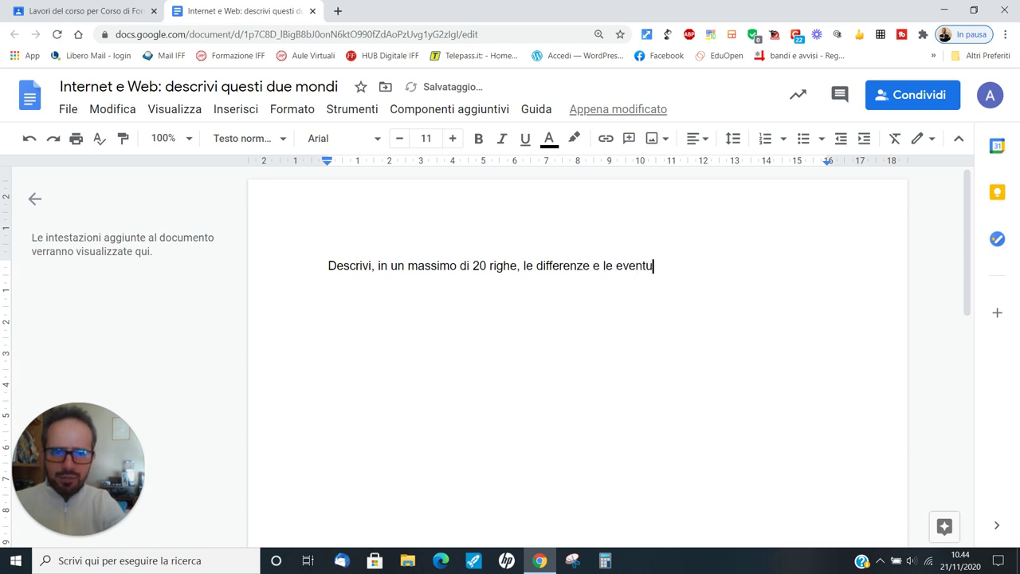
text(ali analogie che sus)
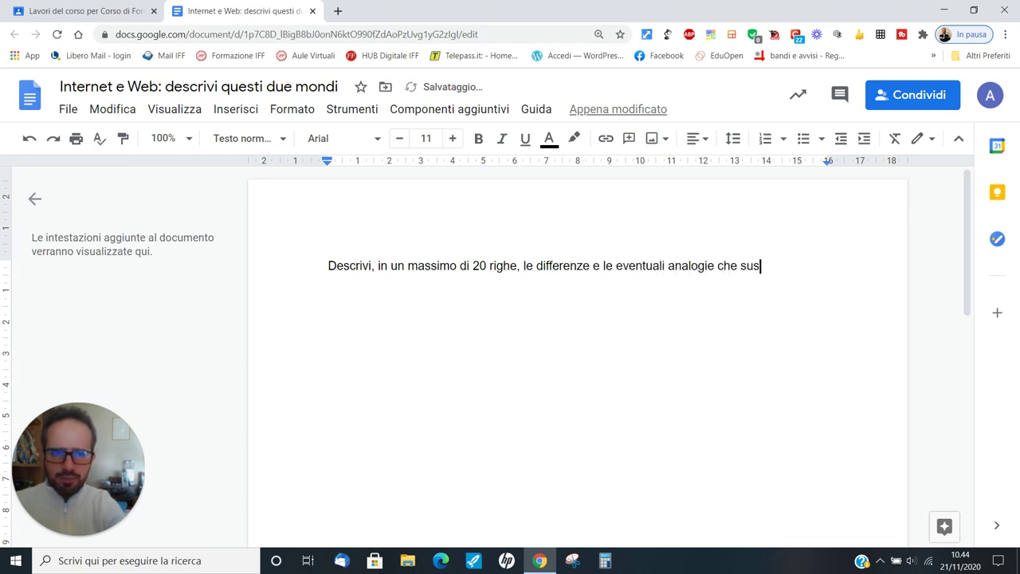
text(sistano tr)
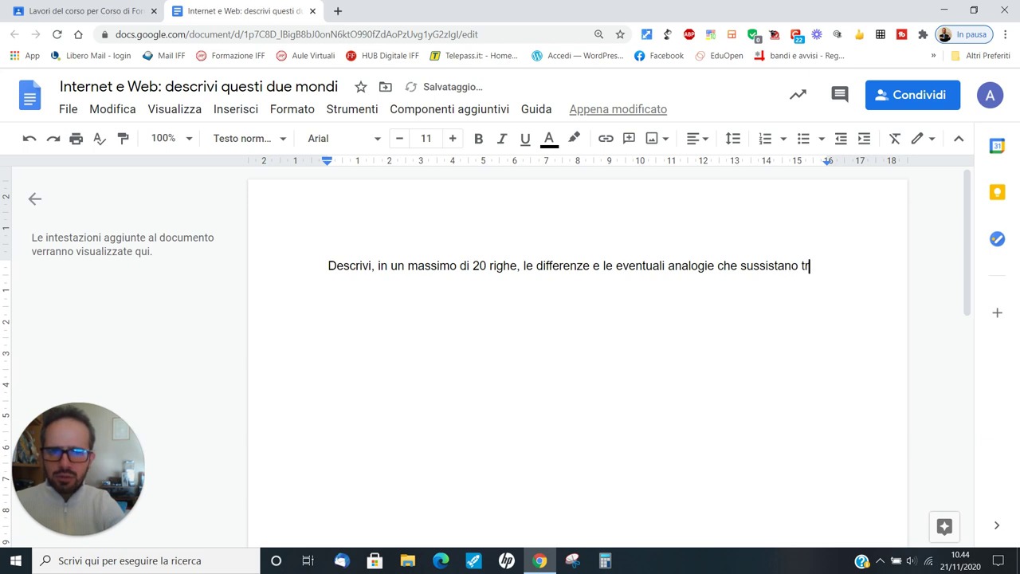
text(a i concetti di Inter)
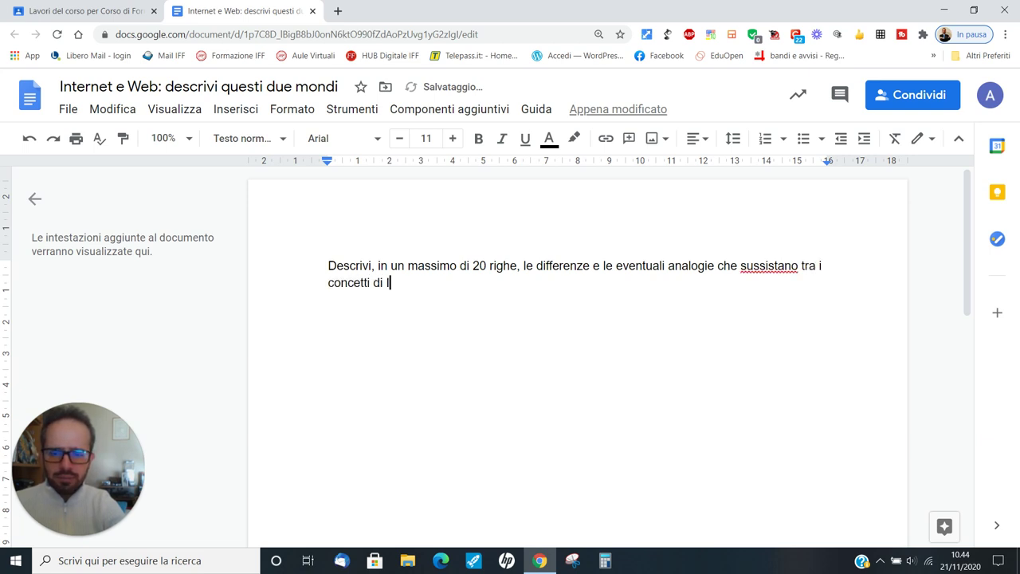
key(BackSpace)
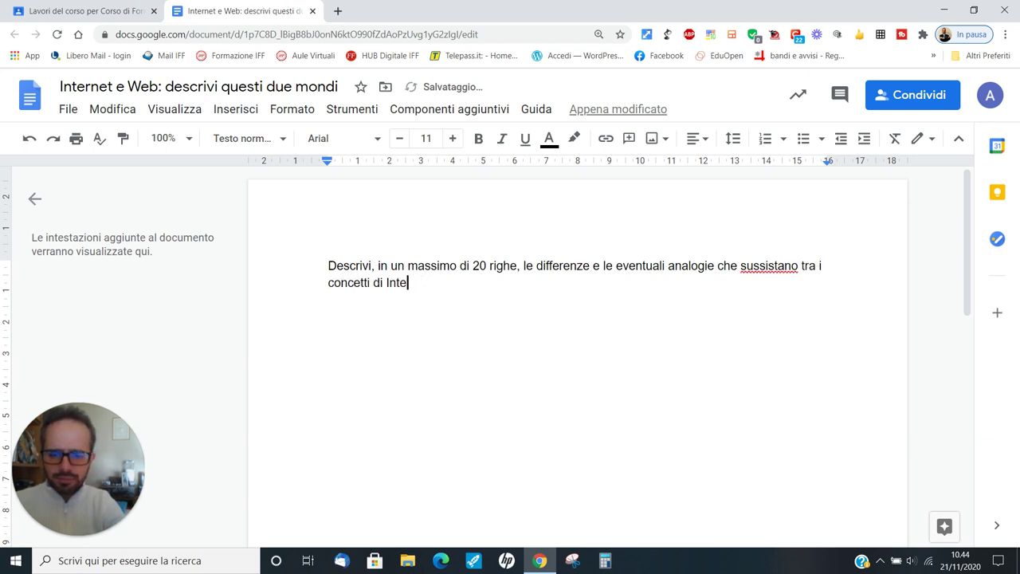
text(net e Web)
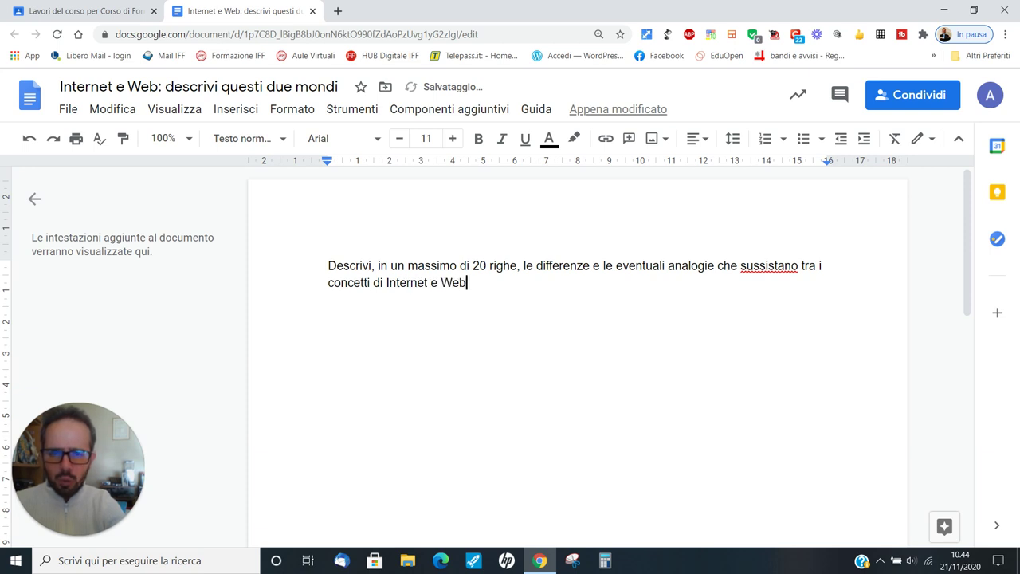
text(.)
Add a short line of underscores below the prompt as answer space and close the document to return to the assignment
key(Return)
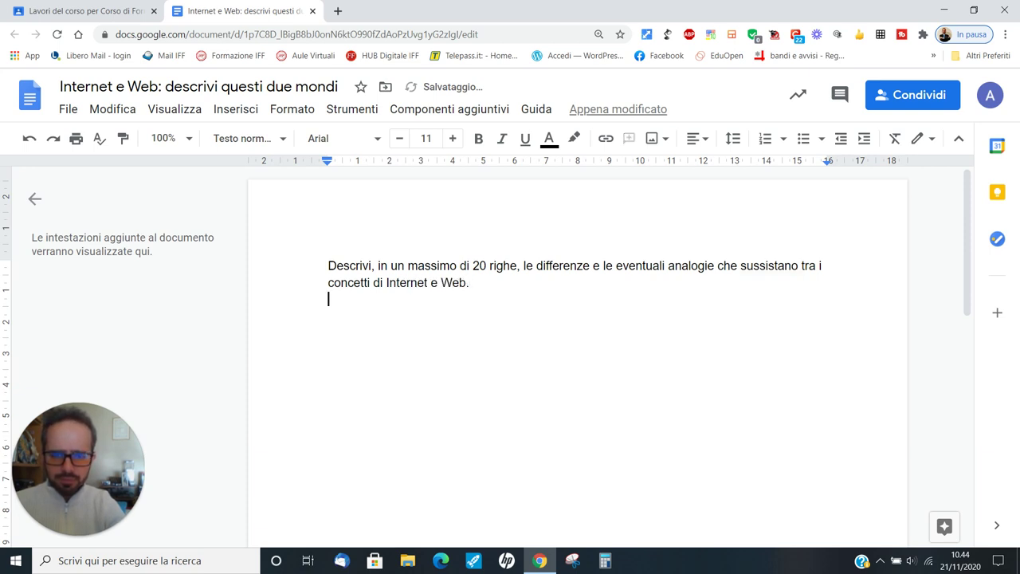
text(________________)
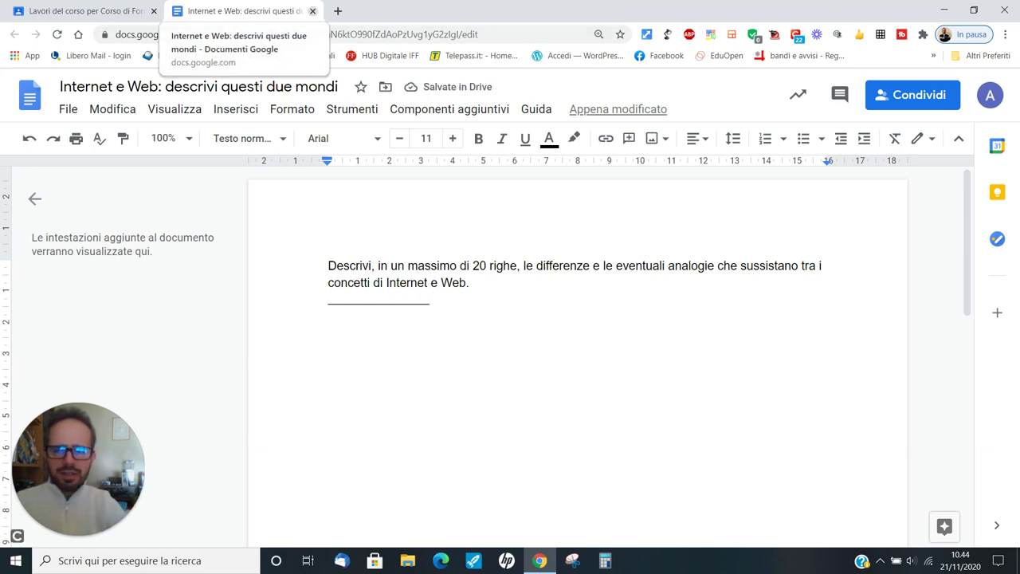
click(312, 12)
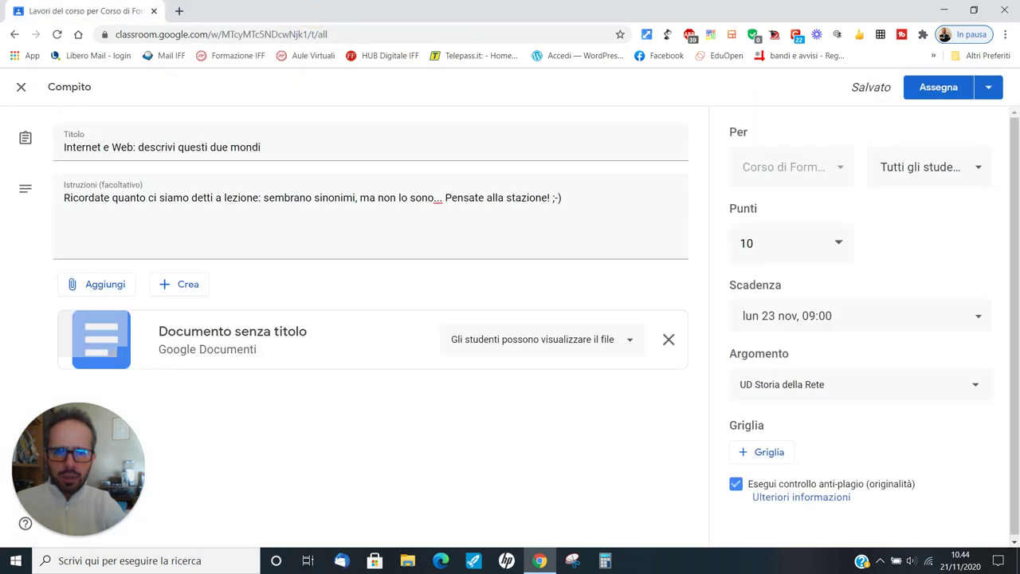
Reopen the attached document from the assignment to check its title and text, and close it again
click(229, 336)
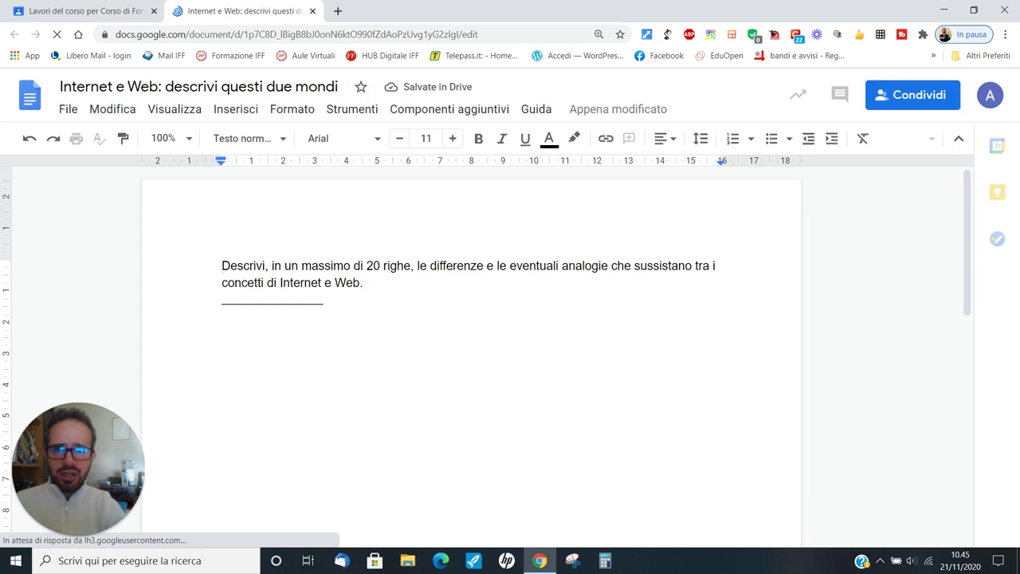
click(312, 11)
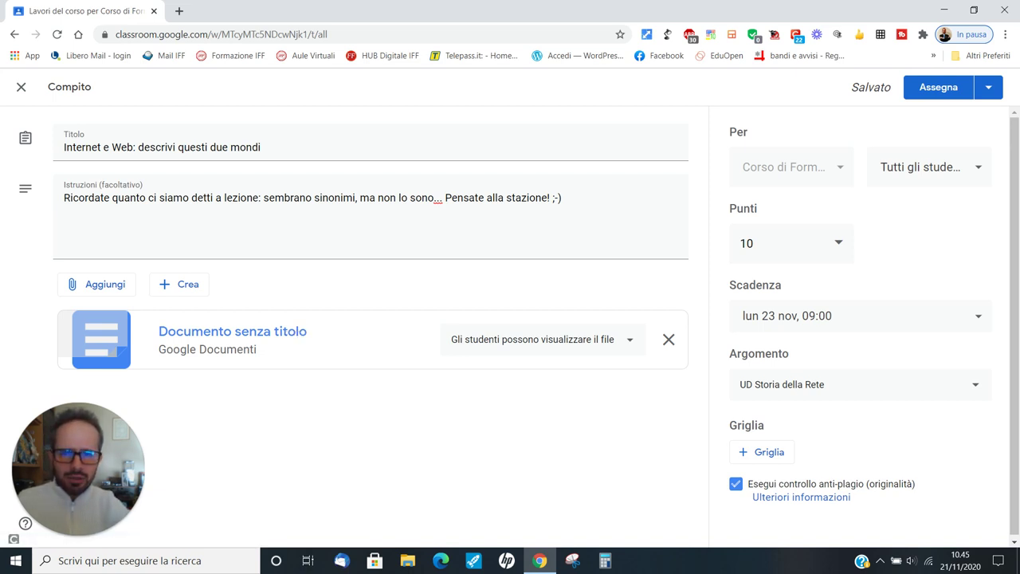
Set the attached document to "Crea una copia per ogni studente" and publish the assignment to the class immediately
click(628, 338)
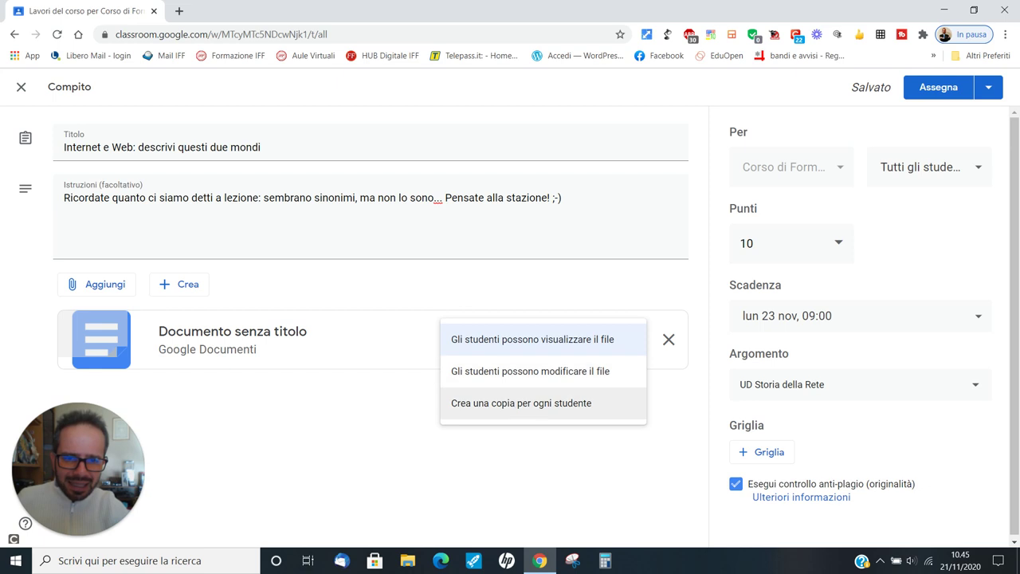
click(569, 405)
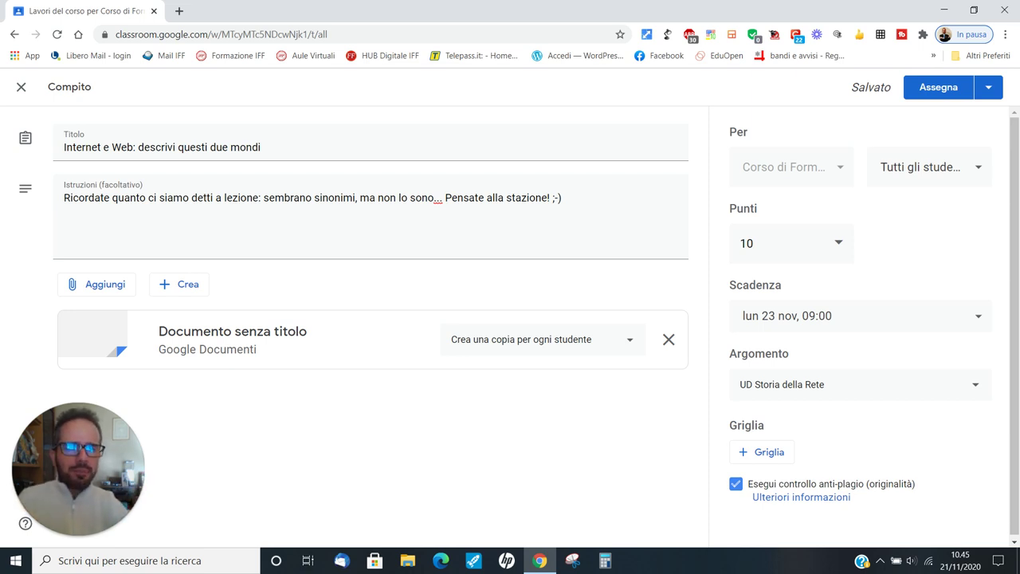
click(988, 87)
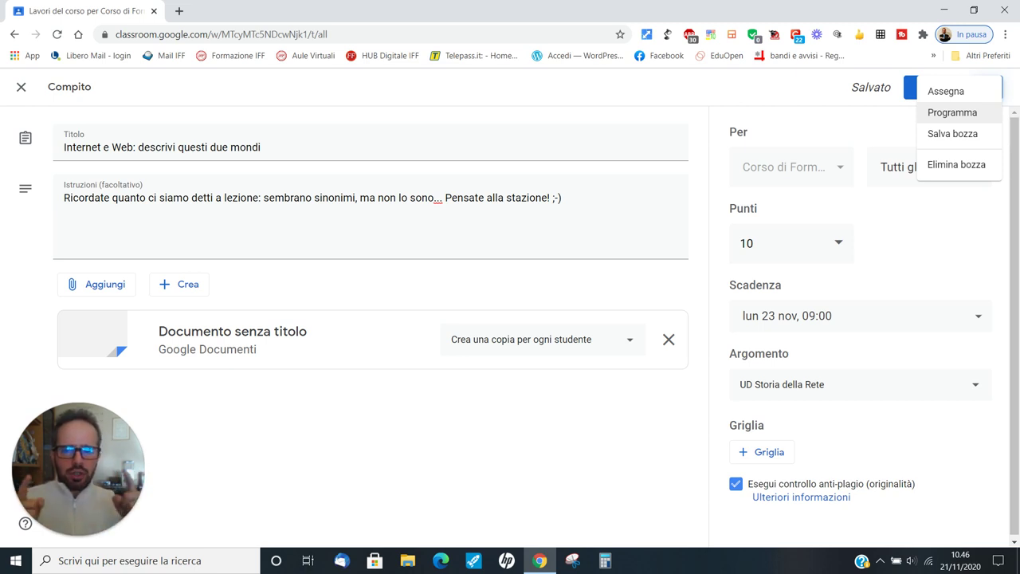
click(946, 90)
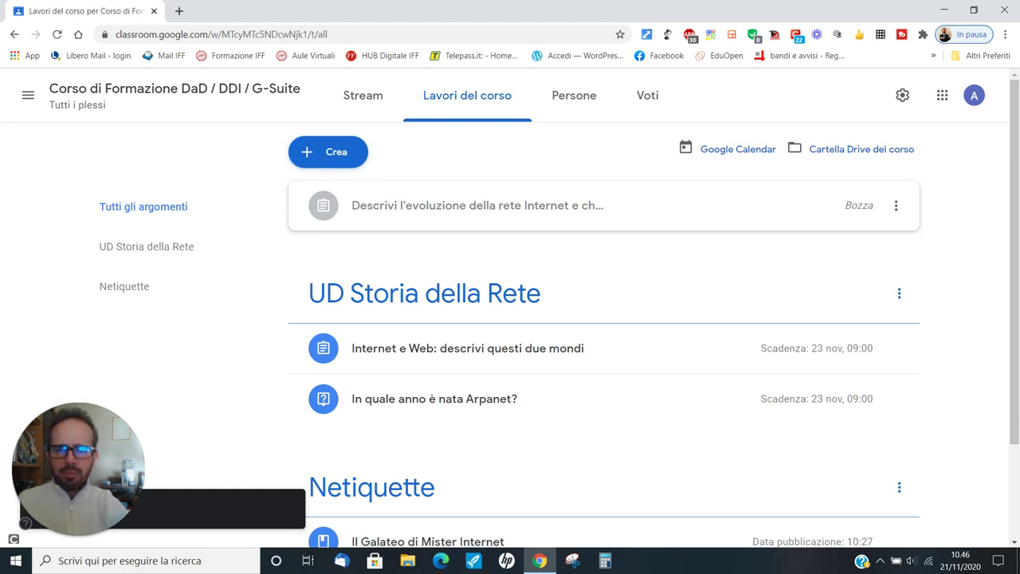
Show only the topic "UD Storia della Rete" and review the published assignment's instructions, attachment and submission counters
click(130, 247)
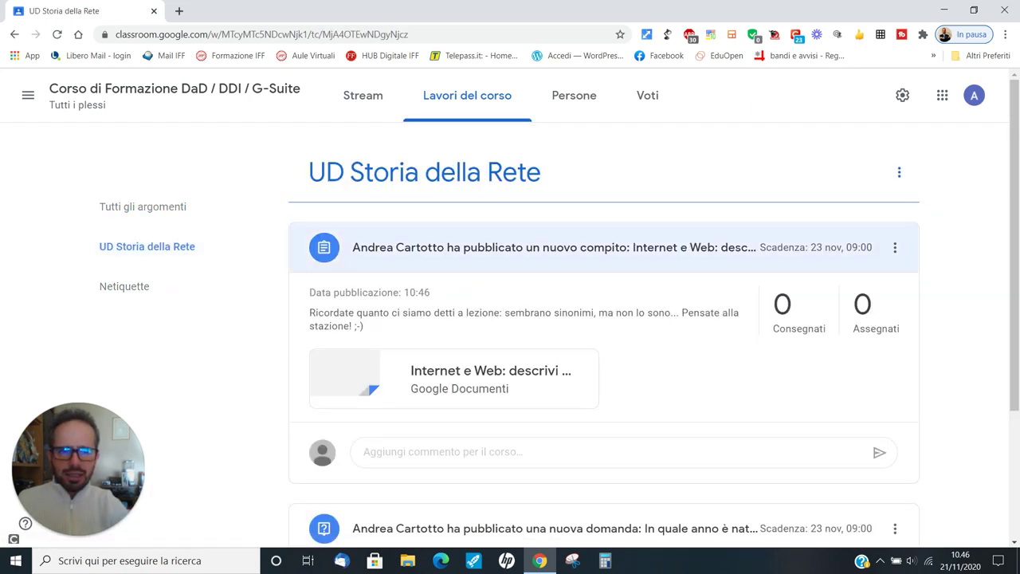
scroll(603, 335, down, 1)
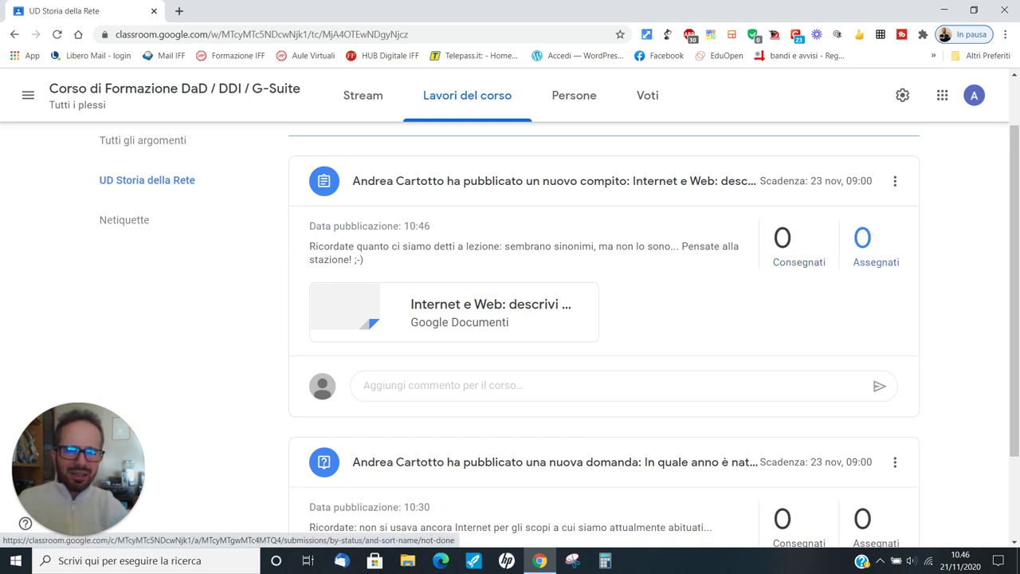
scroll(518, 255, down, 1)
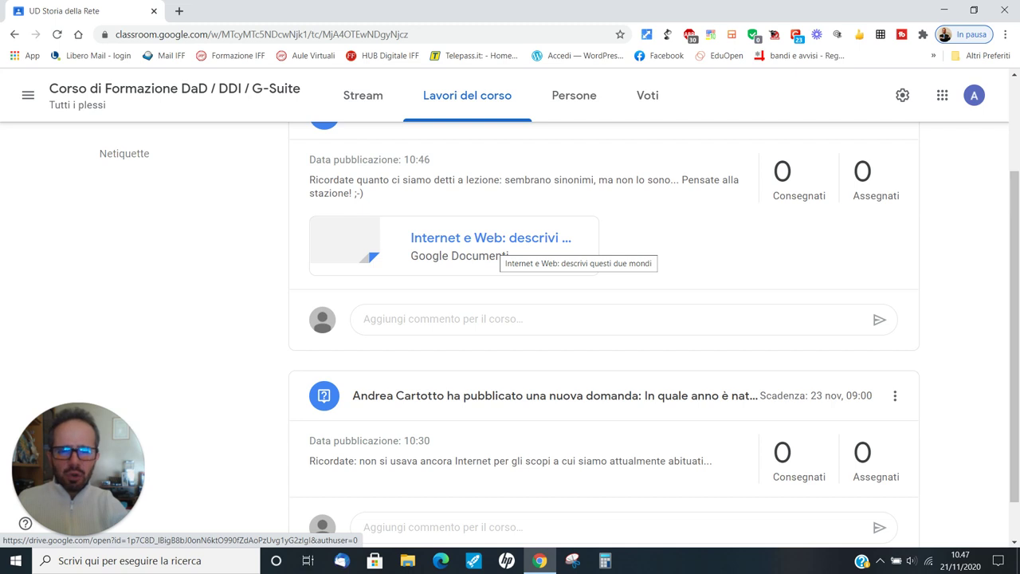
scroll(502, 249, up, 2)
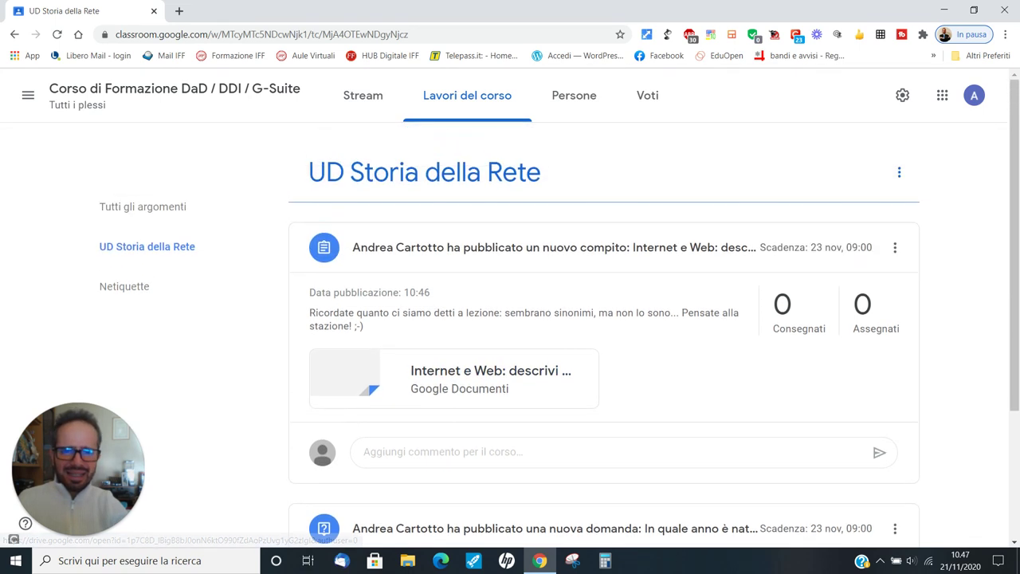